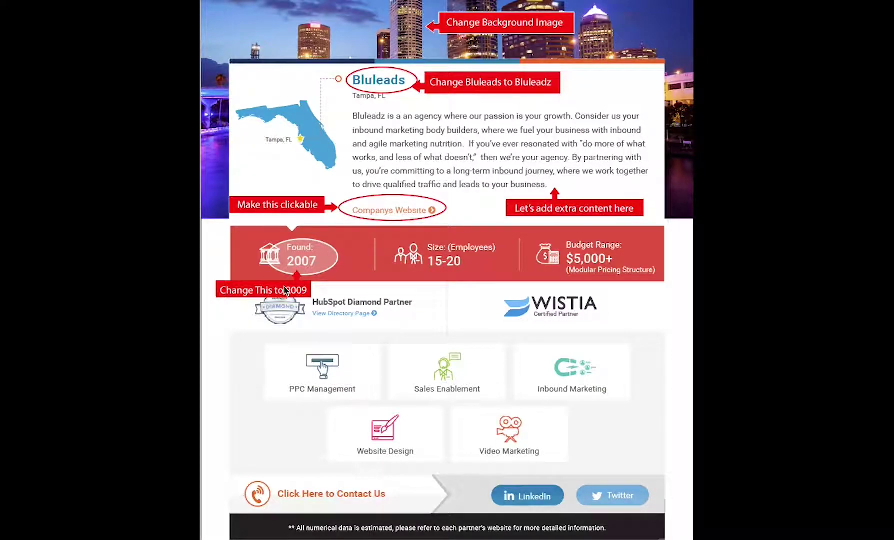
Change the company heading on page 3 so it reads "Bluleadz".
key(Escape)
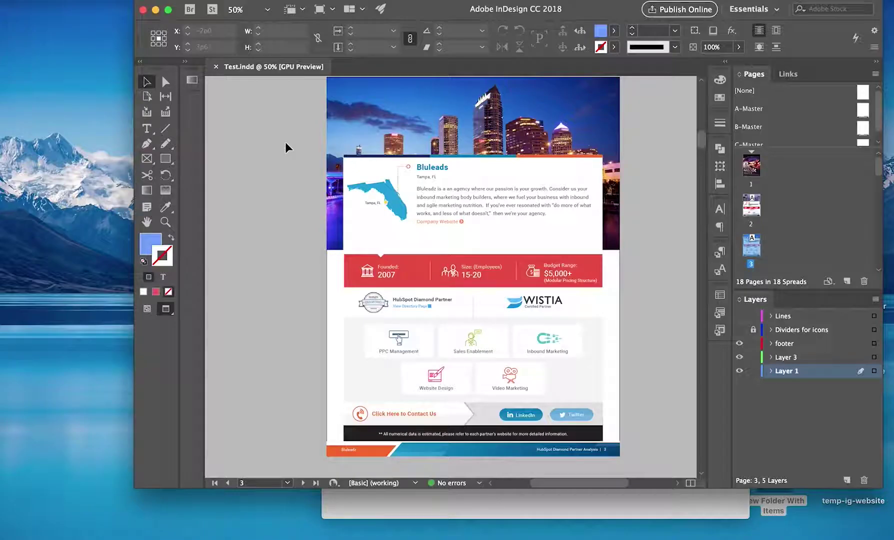
click(169, 10)
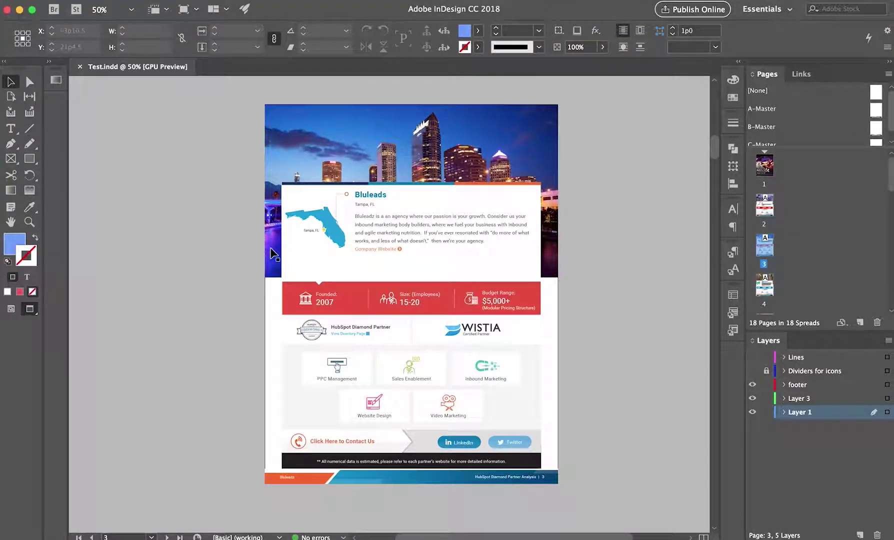
key(super+equal)
scroll(273, 254, up, 5)
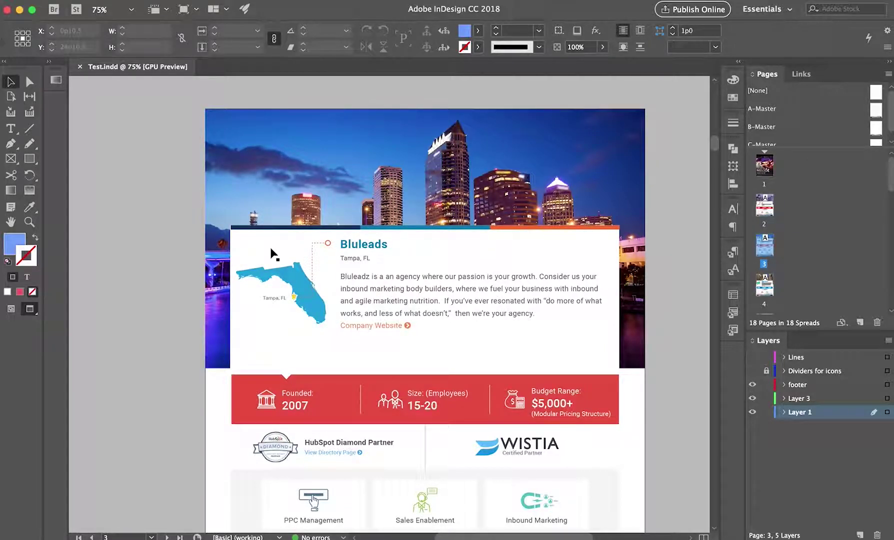
scroll(179, 220, down, 3)
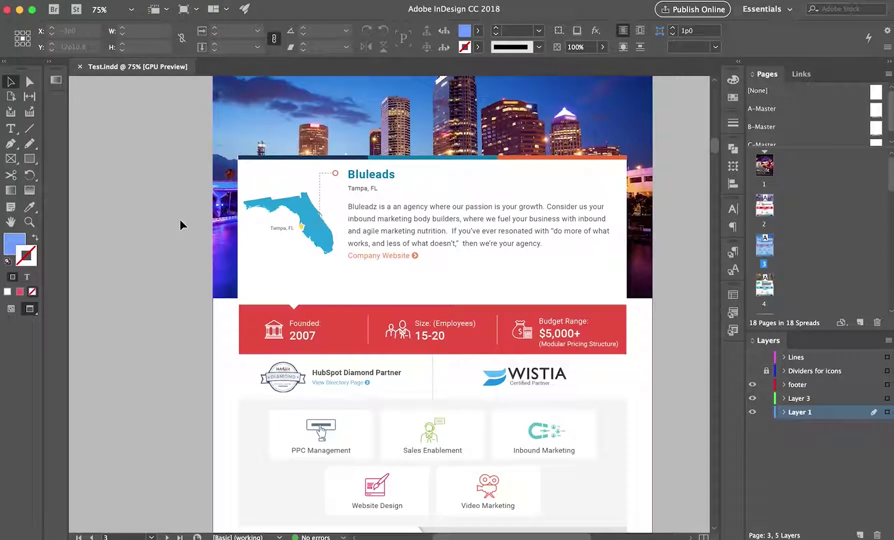
scroll(180, 219, up, 1)
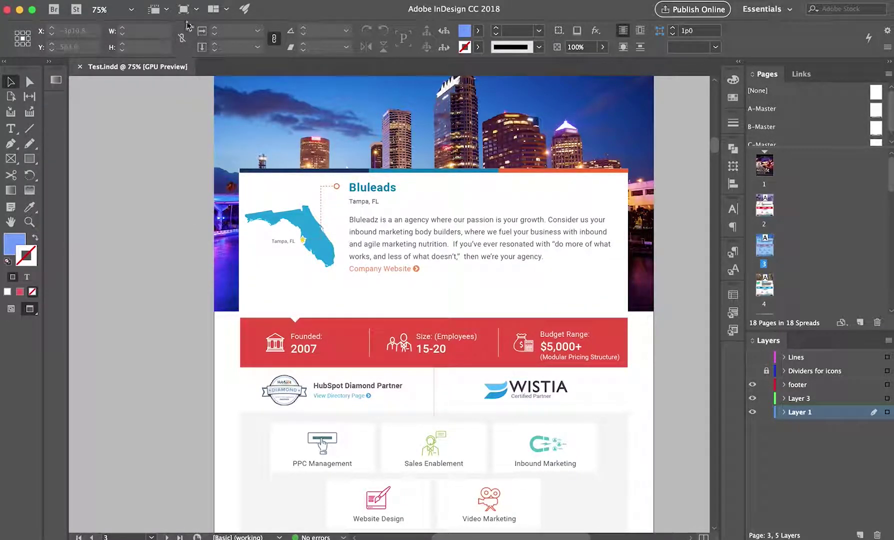
click(11, 129)
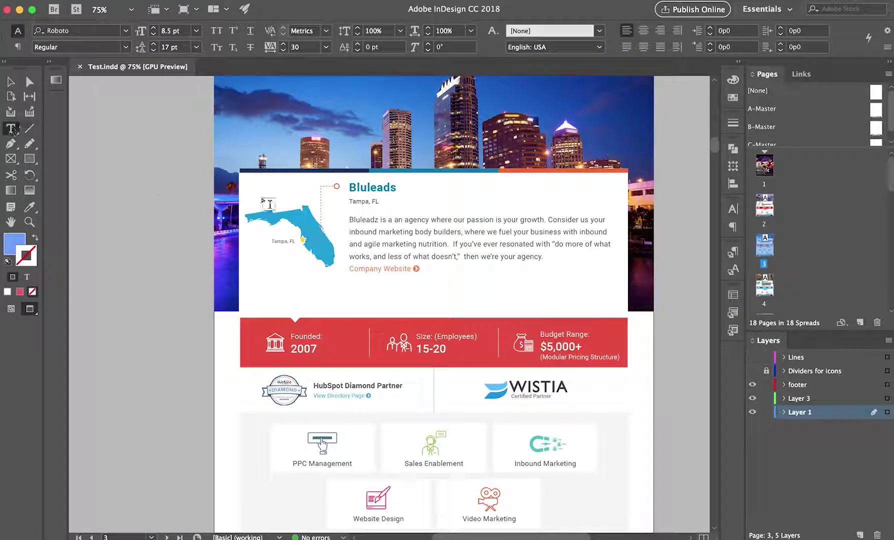
click(380, 189)
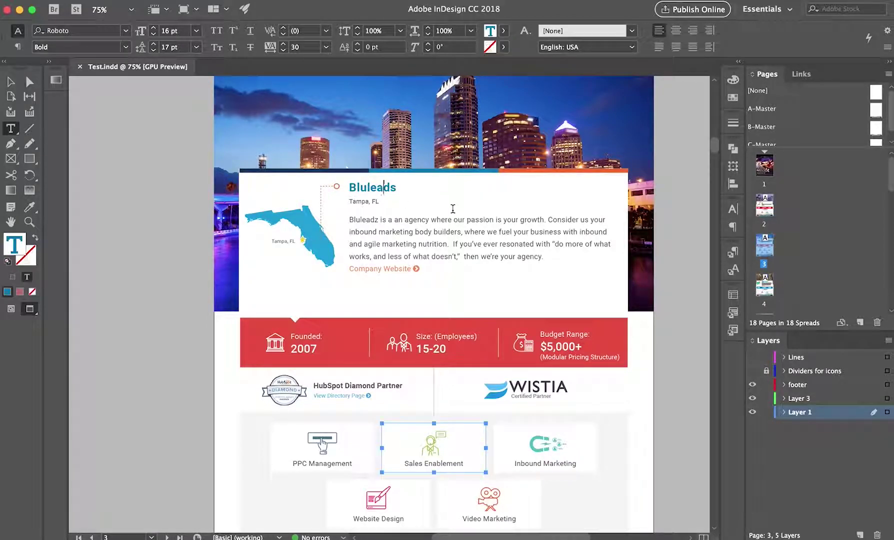
key(Right)
key(Right)
key(BackSpace)
text(z)
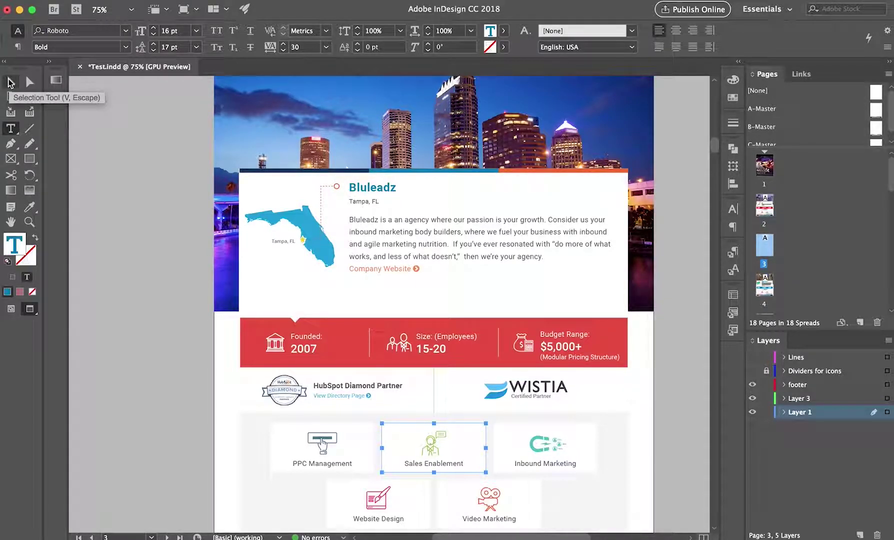
click(11, 83)
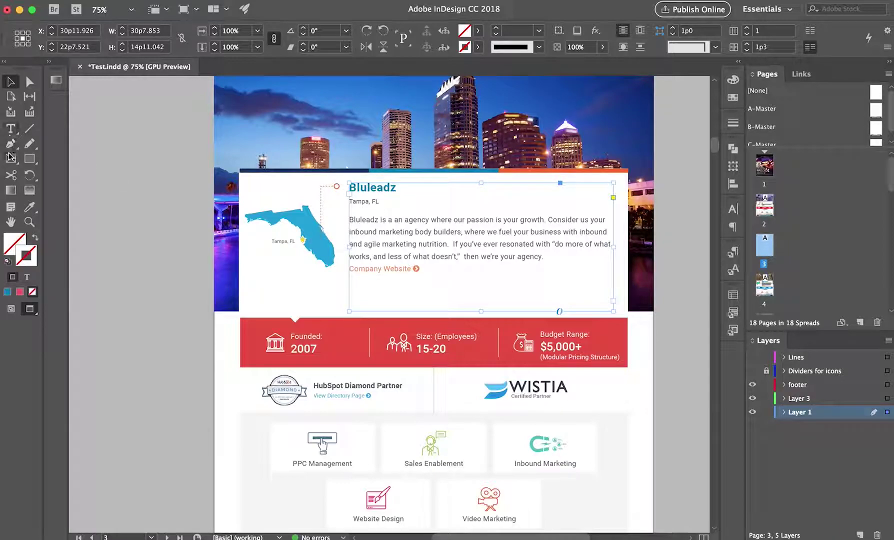
Try a line break before the final z of the Bluleadz heading and remove it.
click(10, 128)
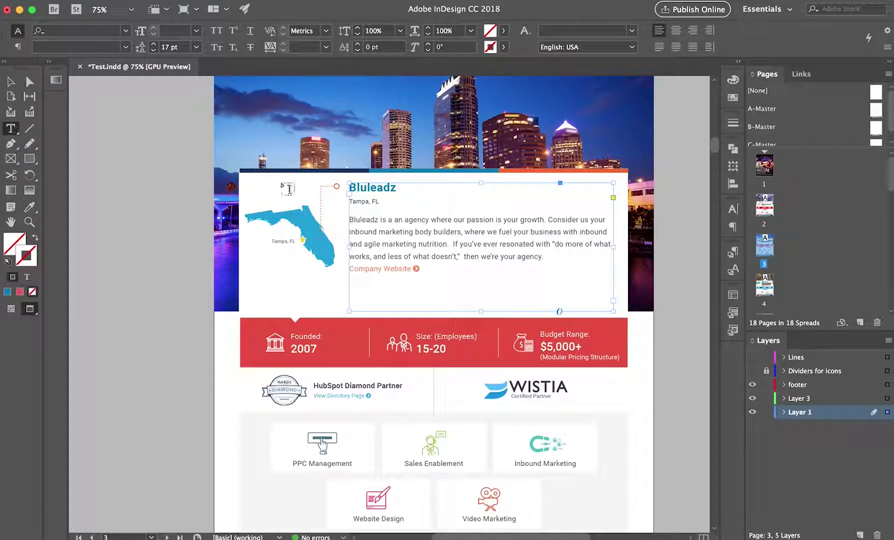
click(391, 187)
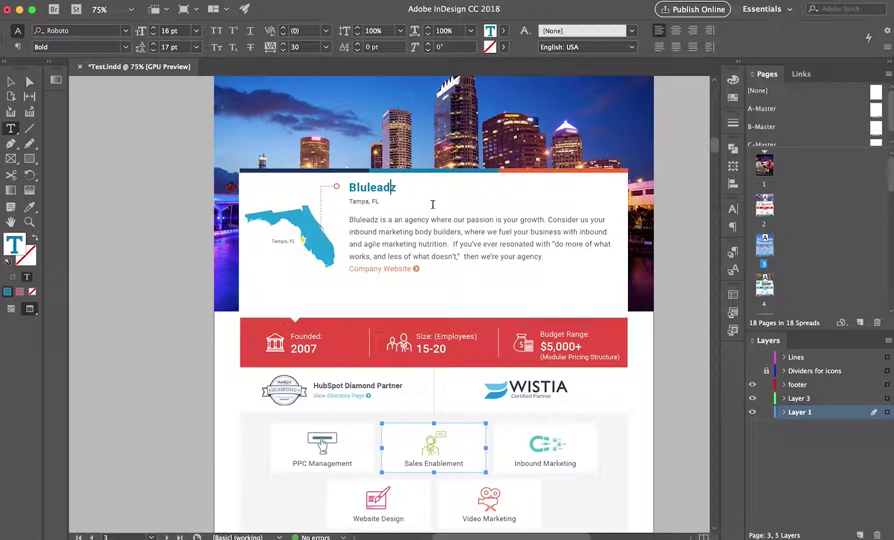
key(Return)
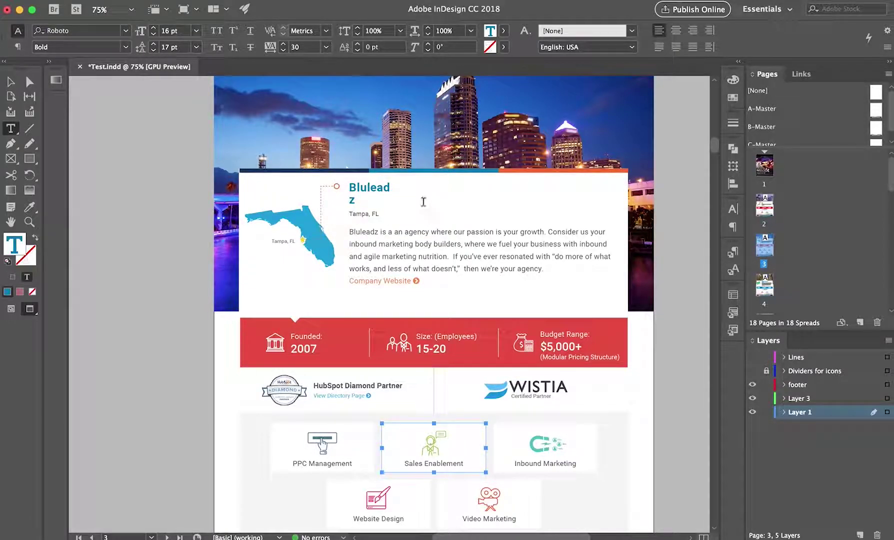
key(BackSpace)
click(11, 81)
click(146, 167)
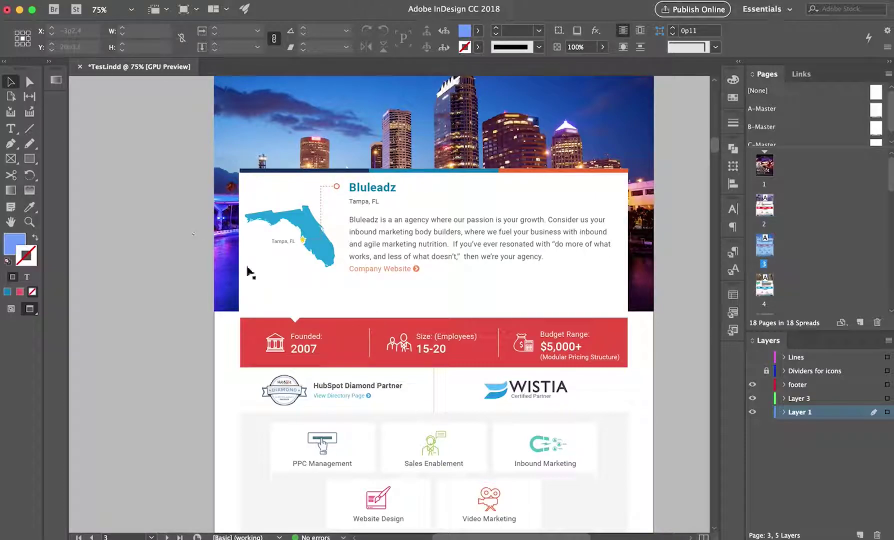
Select the whole "Company Website" line including its arrow icon and start a new hyperlink for it.
click(397, 269)
double_click(397, 269)
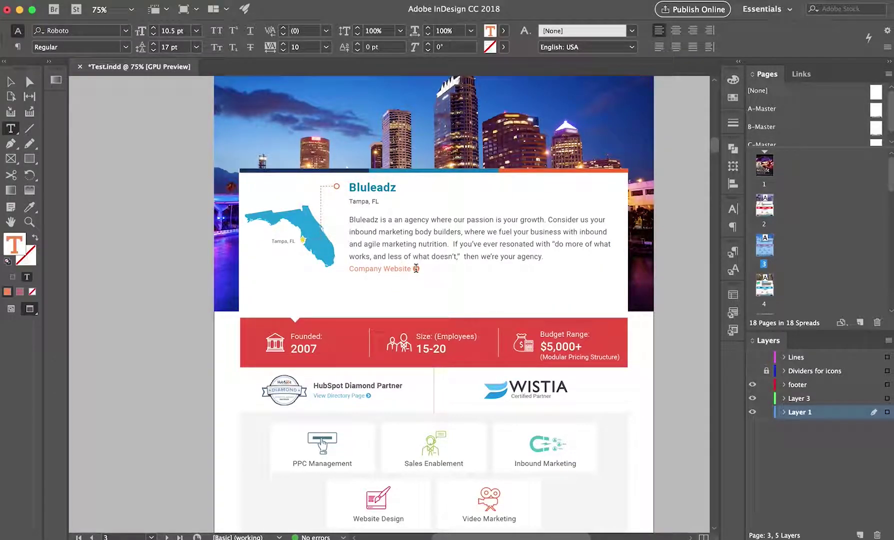
key(Escape)
click(12, 129)
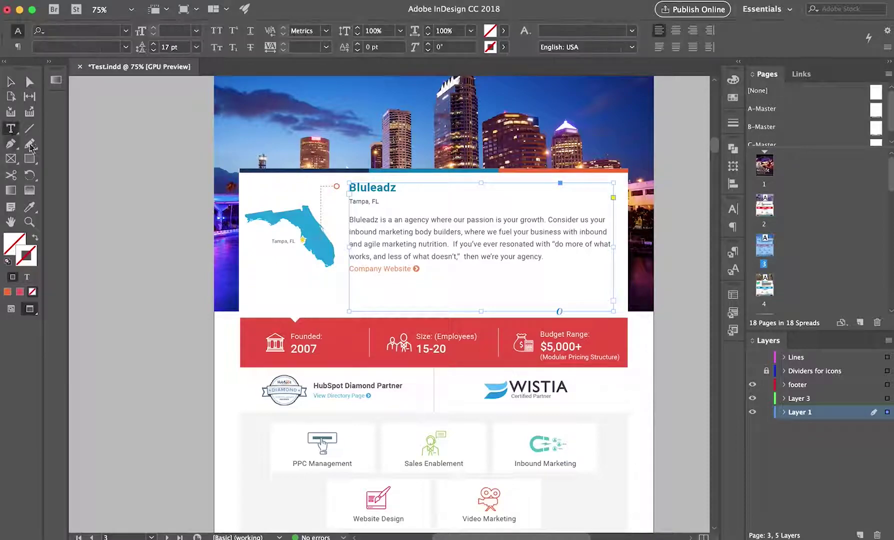
click(377, 270)
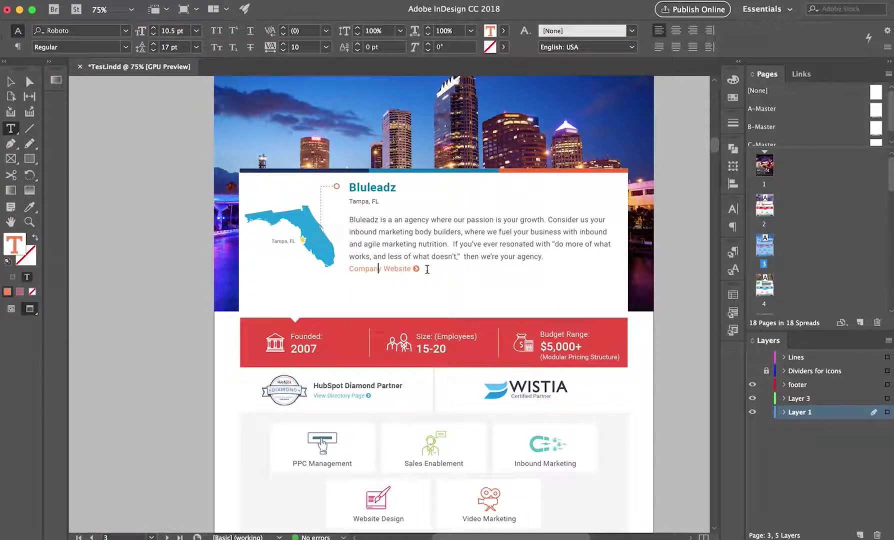
drag(422, 270, 368, 269)
right_click(370, 270)
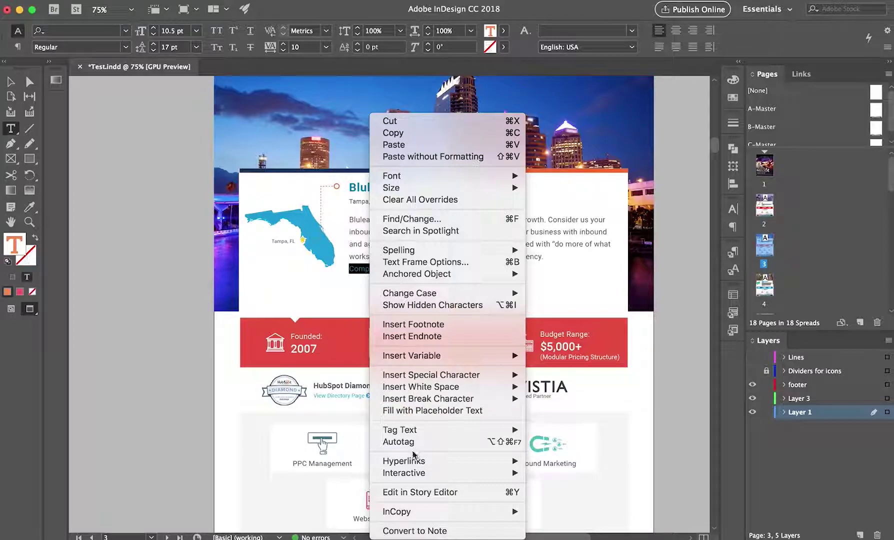
mouse_move(413, 465)
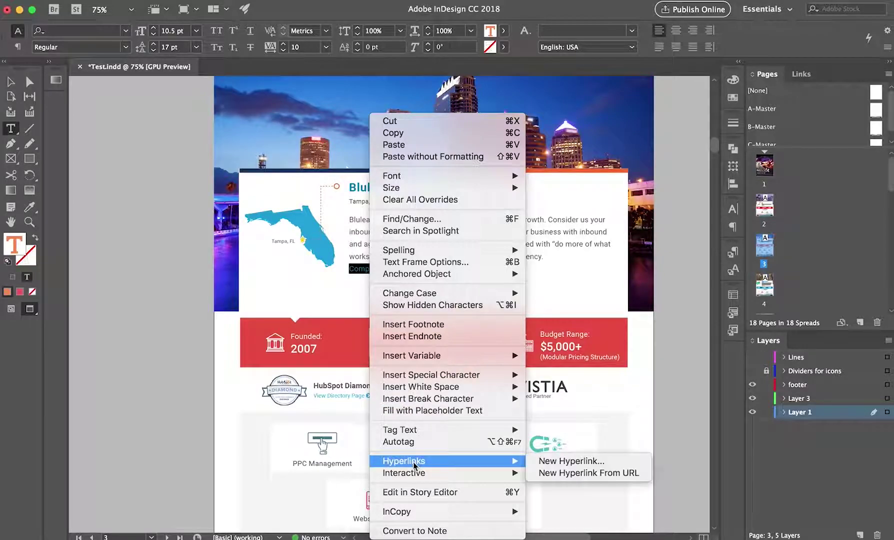
click(545, 461)
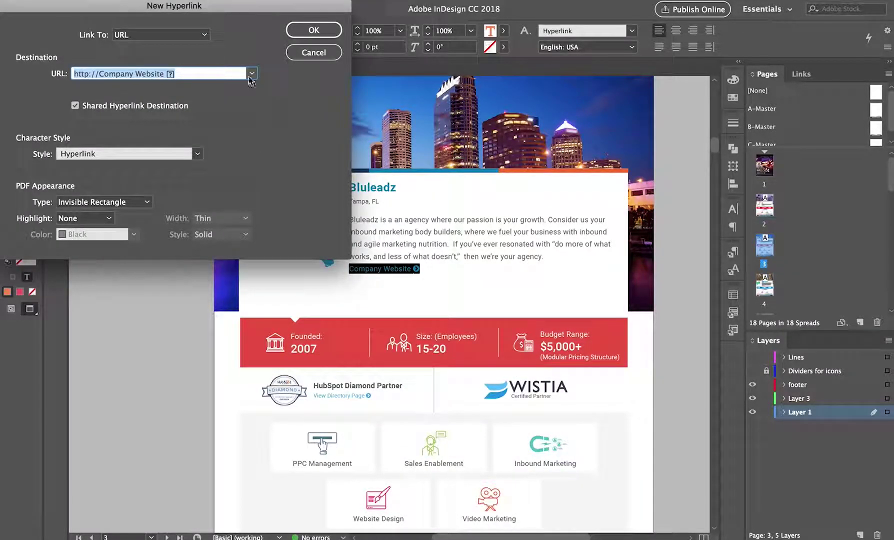
drag(103, 9, 290, 66)
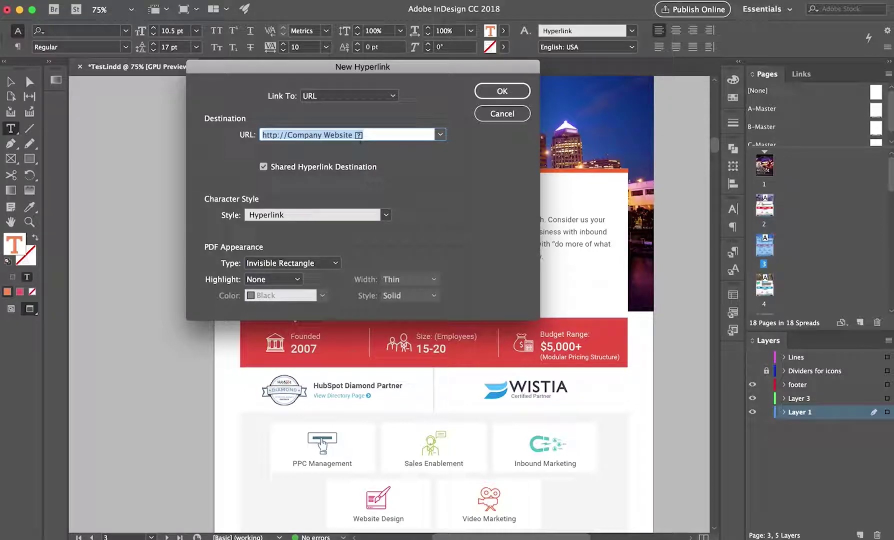
Switch to Chrome and copy the address of the Bluleadz homepage.
mouse_move(325, 535)
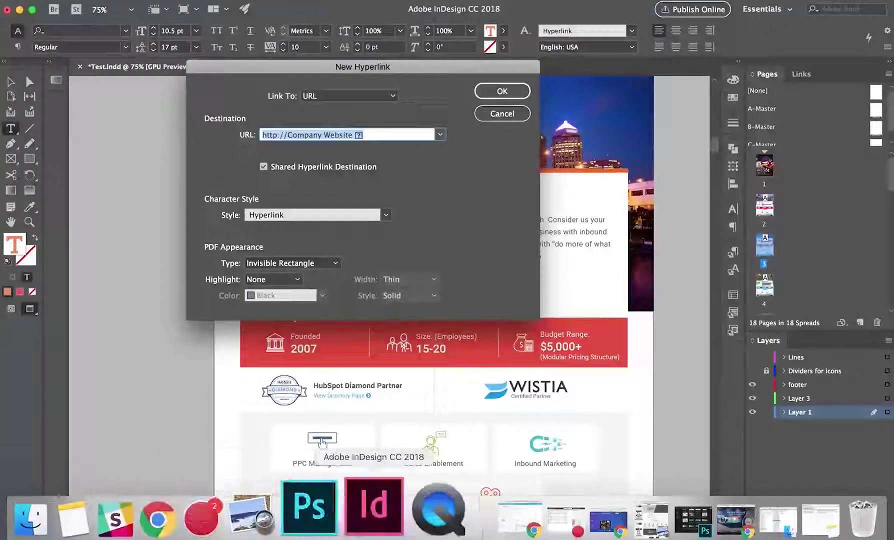
click(213, 509)
click(248, 34)
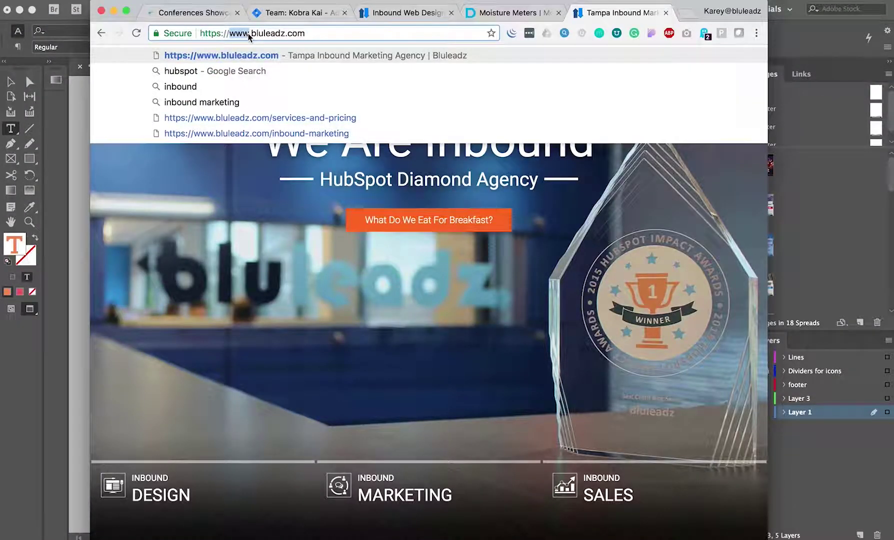
key(super+c)
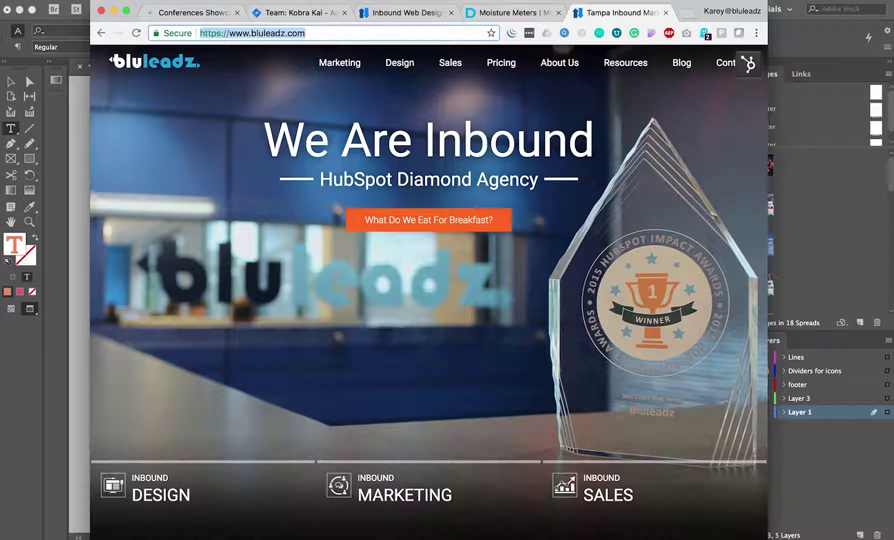
click(114, 11)
click(334, 142)
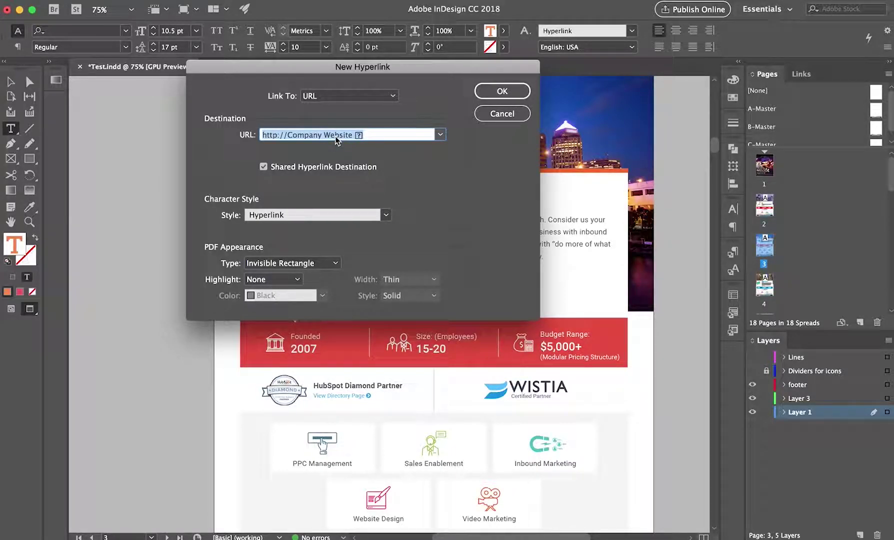
right_click(335, 136)
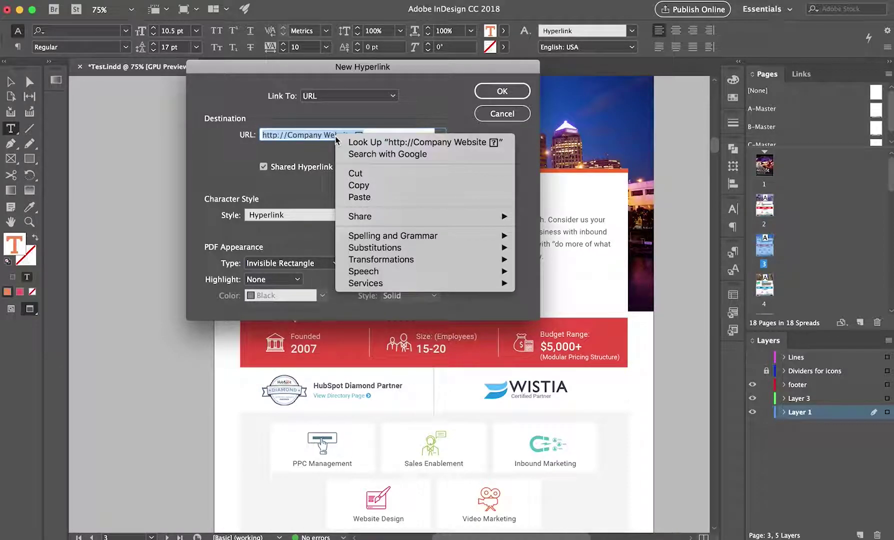
click(360, 197)
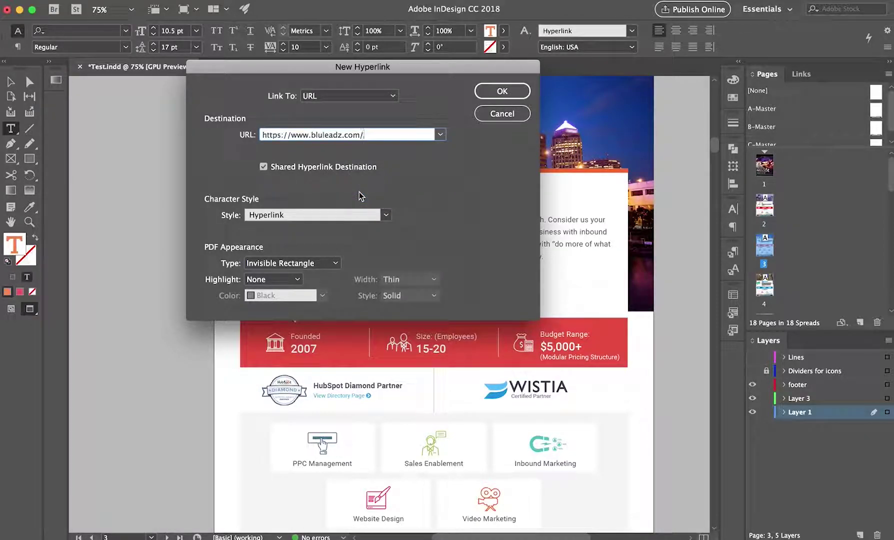
click(339, 96)
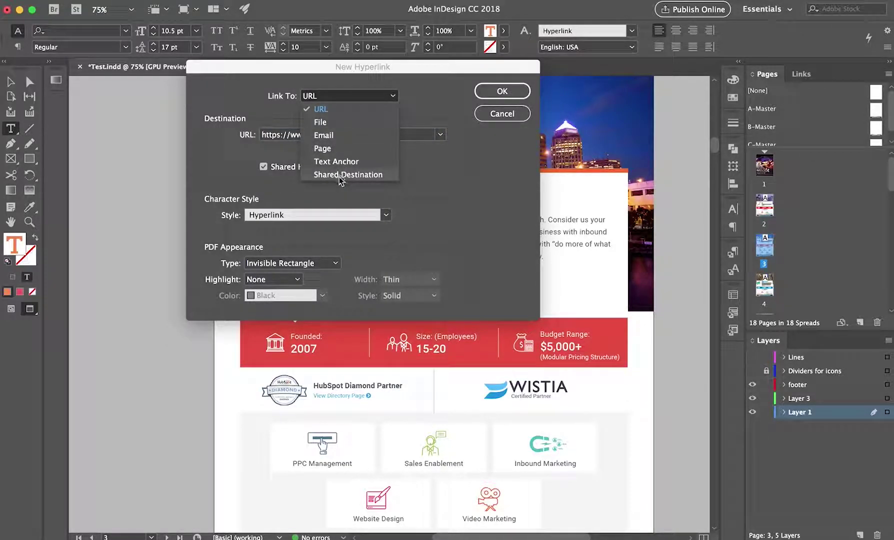
click(435, 91)
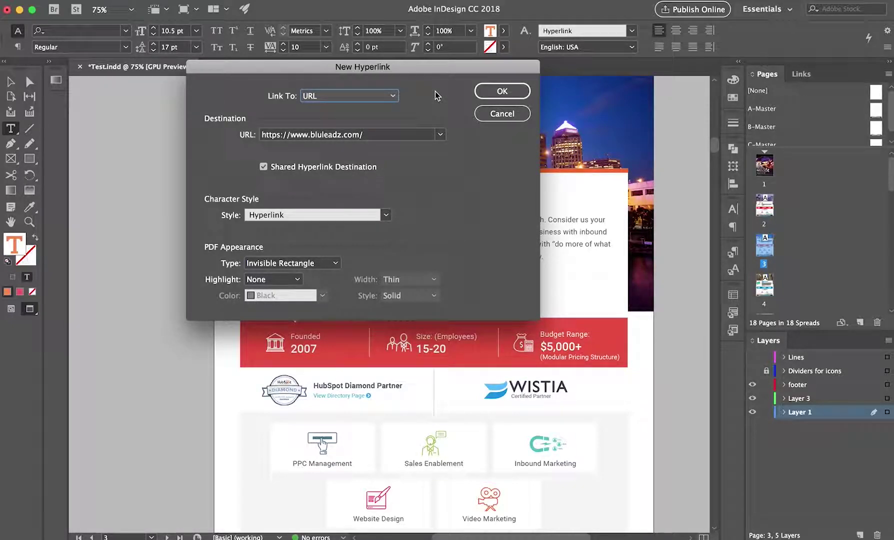
click(490, 93)
click(11, 81)
click(172, 220)
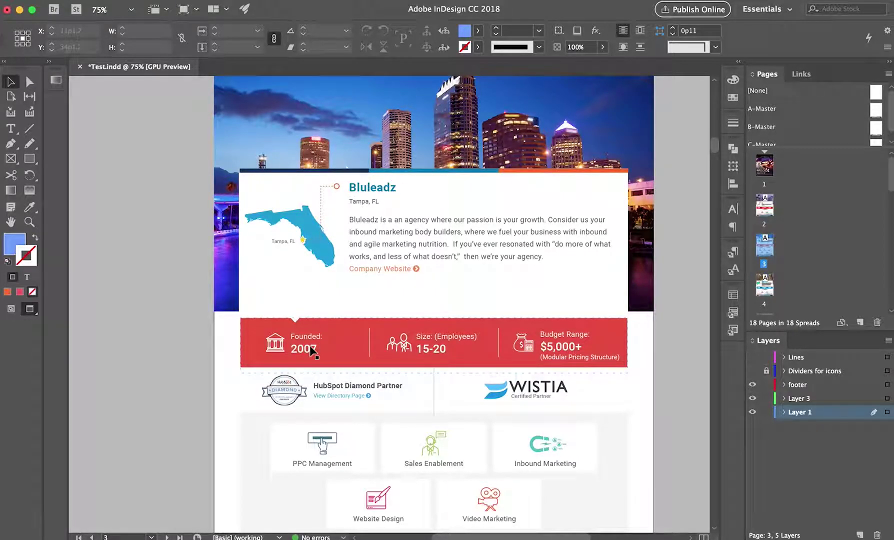
Change the Founded year in the red banner to 2009.
scroll(311, 350, down, 2)
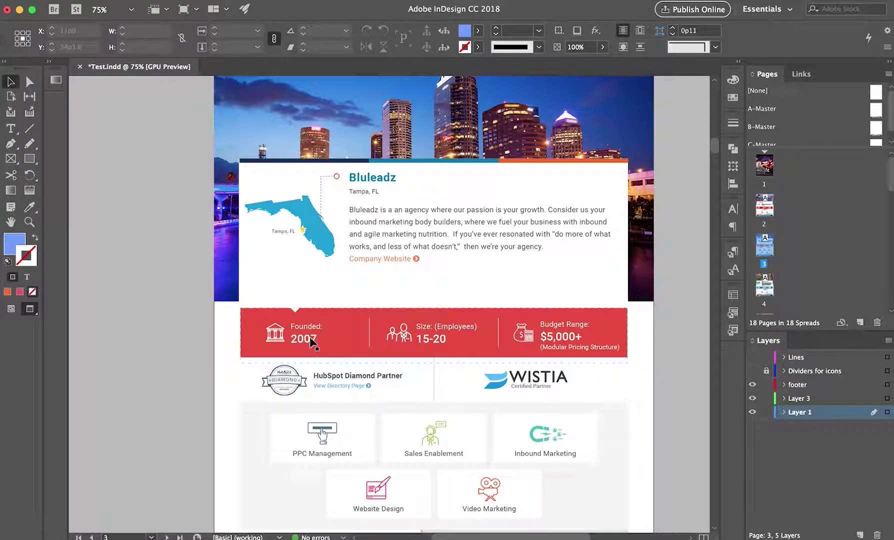
double_click(307, 339)
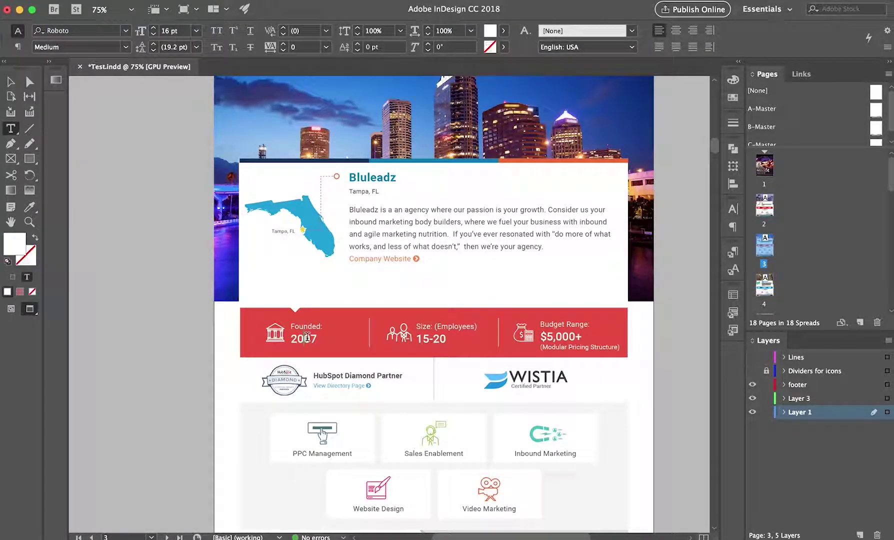
key(Delete)
text(9)
click(15, 83)
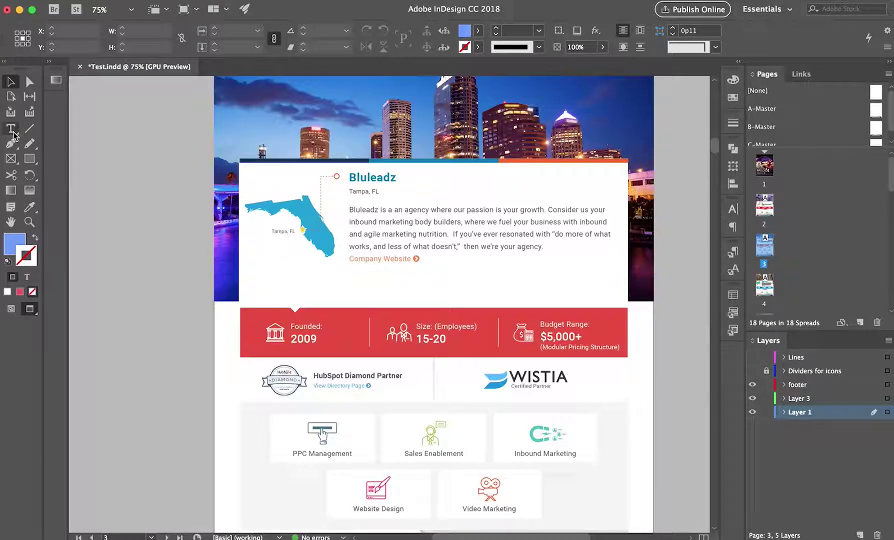
Switch to Notes, copy the whole paragraph beginning "By partnering with us", and put the Notes window away.
scroll(121, 239, down, 4)
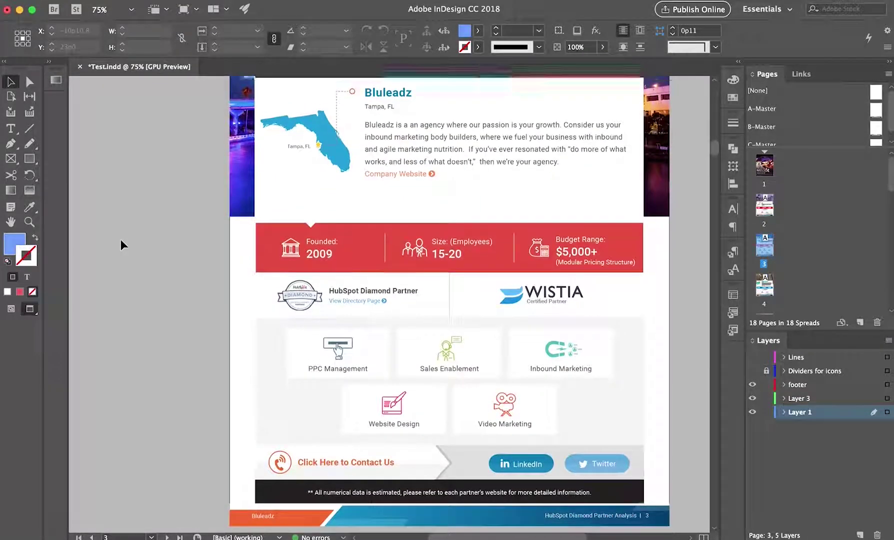
scroll(121, 239, up, 2)
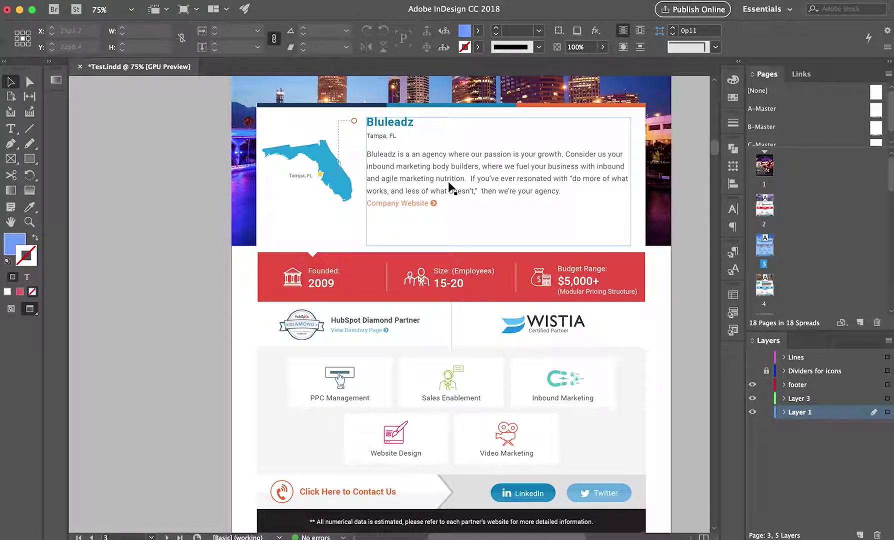
mouse_move(452, 520)
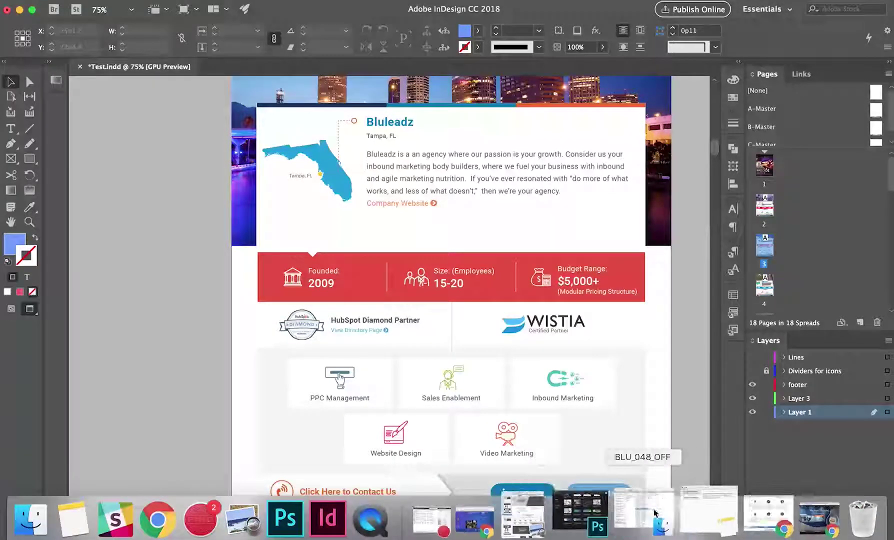
click(698, 515)
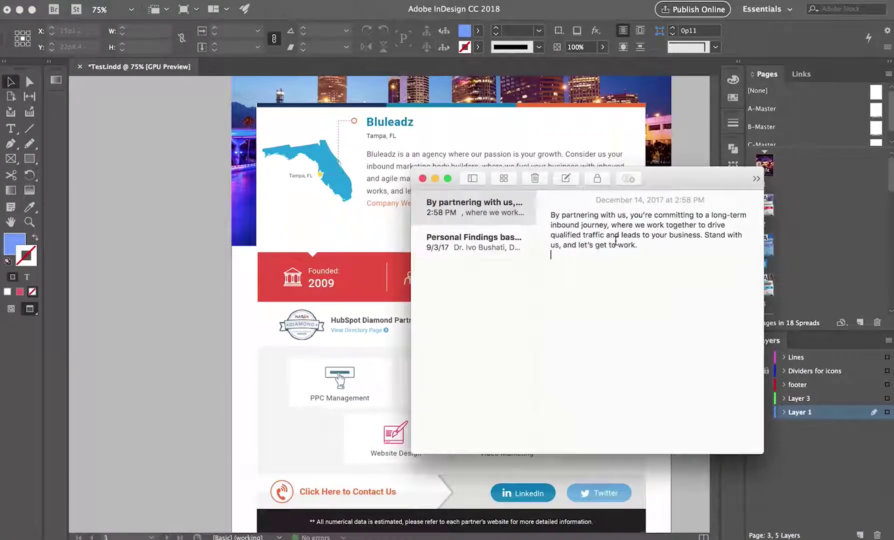
drag(642, 242, 552, 215)
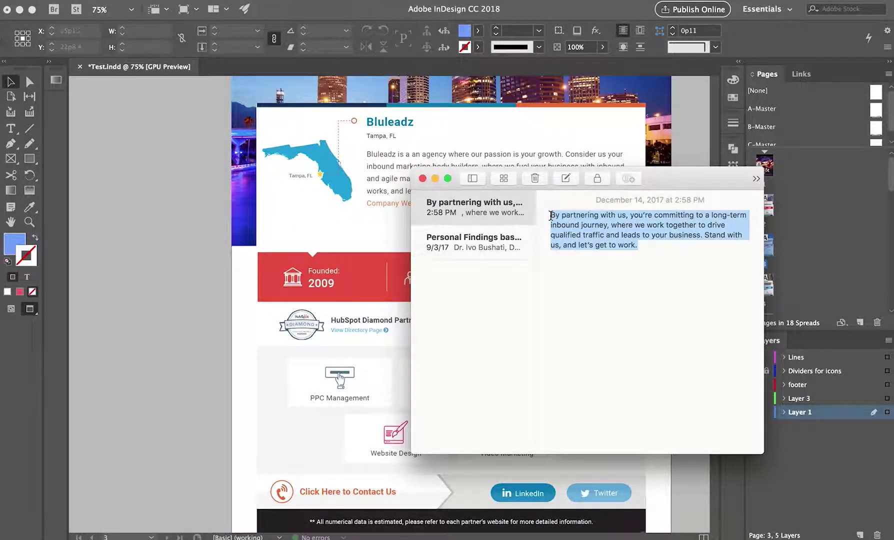
right_click(551, 216)
click(575, 268)
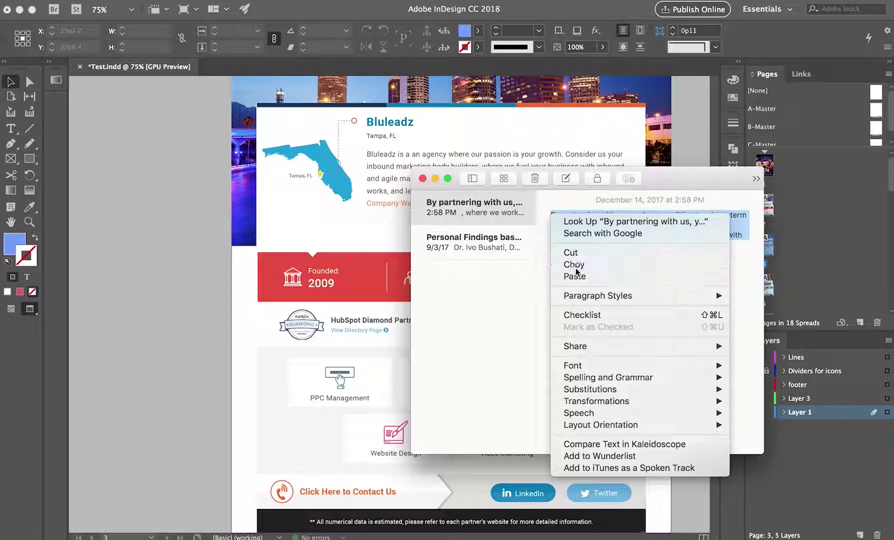
click(433, 179)
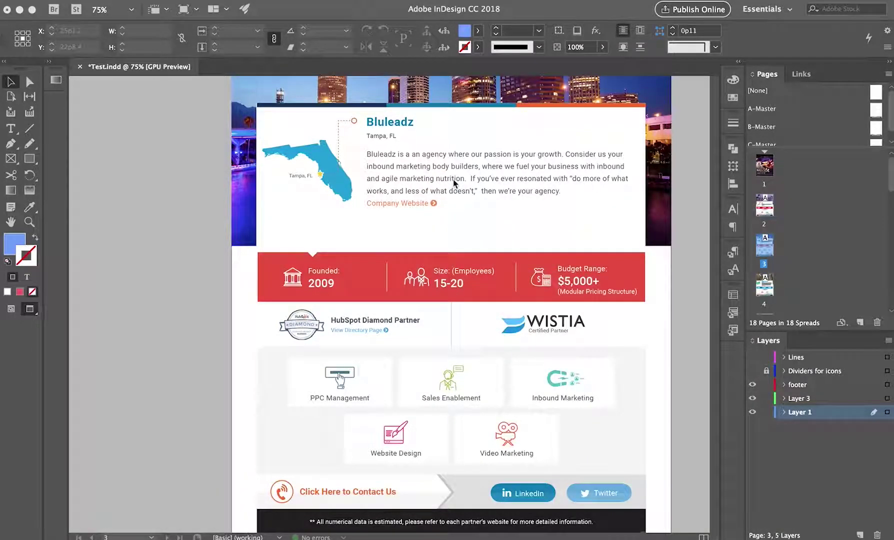
Paste the copied paragraph into the Bluleadz description, directly after "then we're your agency.".
double_click(453, 178)
click(568, 191)
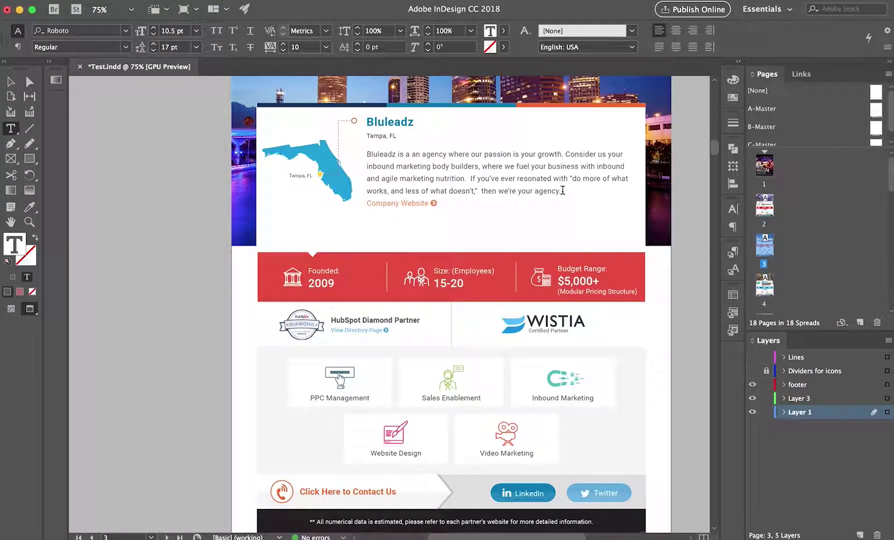
click(11, 81)
click(10, 131)
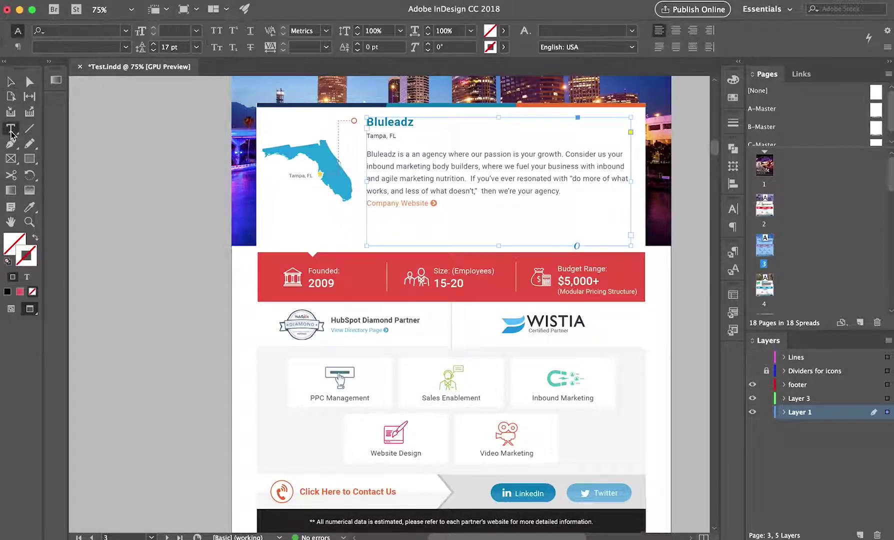
click(565, 191)
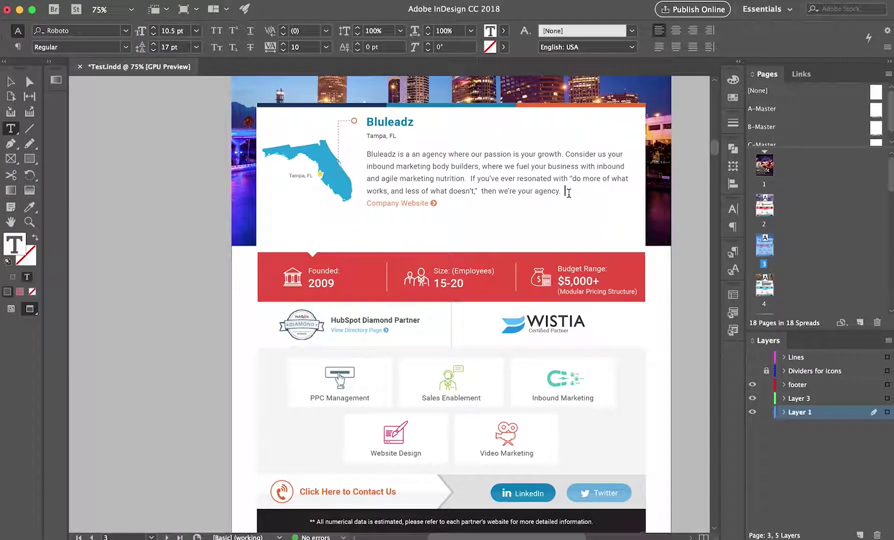
right_click(566, 187)
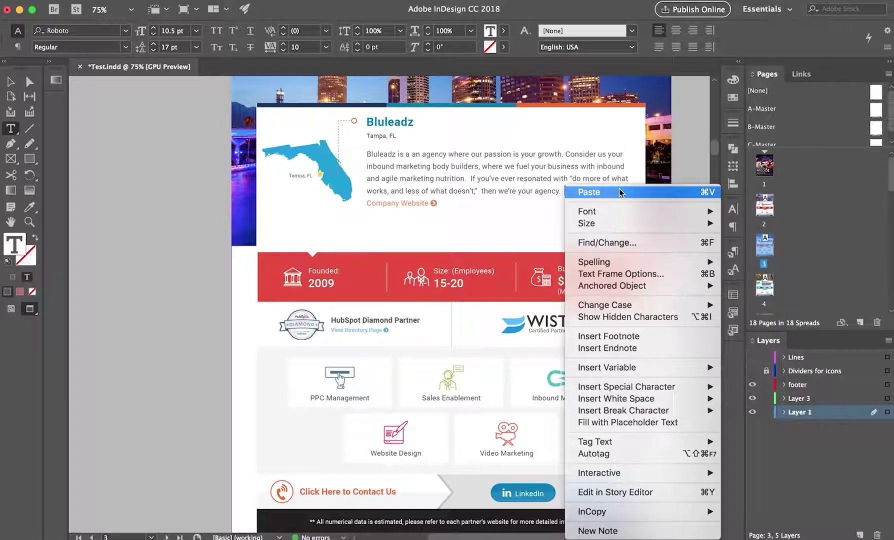
click(619, 192)
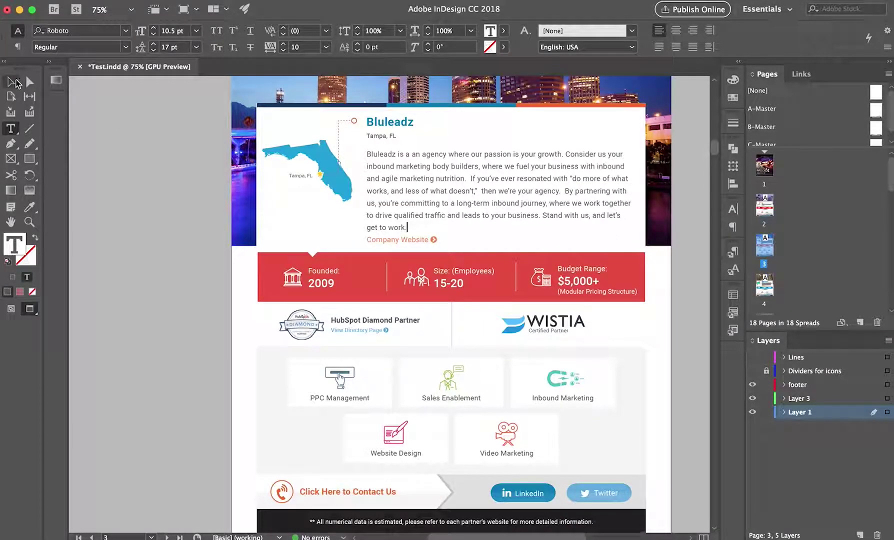
click(12, 82)
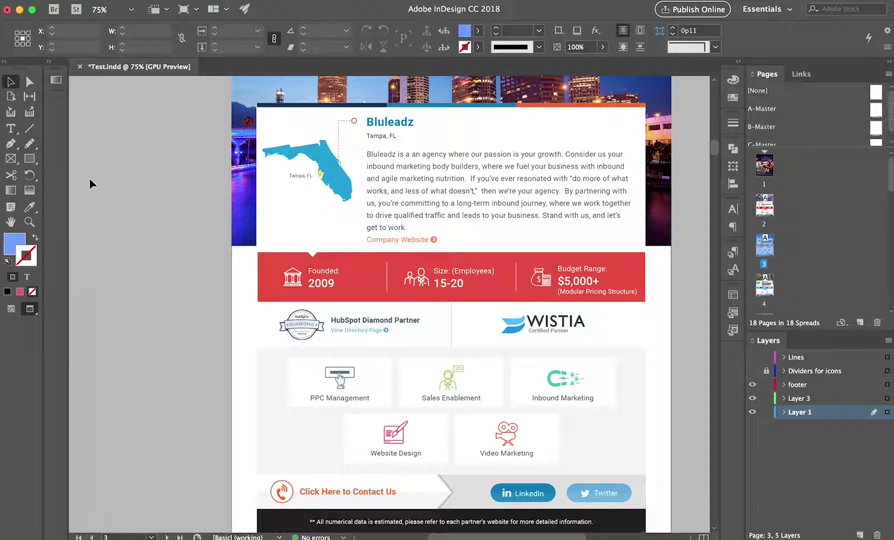
Switch to Finder, open the Link folder inside BLU_048_OFF, and select and preview award-v3.jpg.
scroll(118, 227, up, 2)
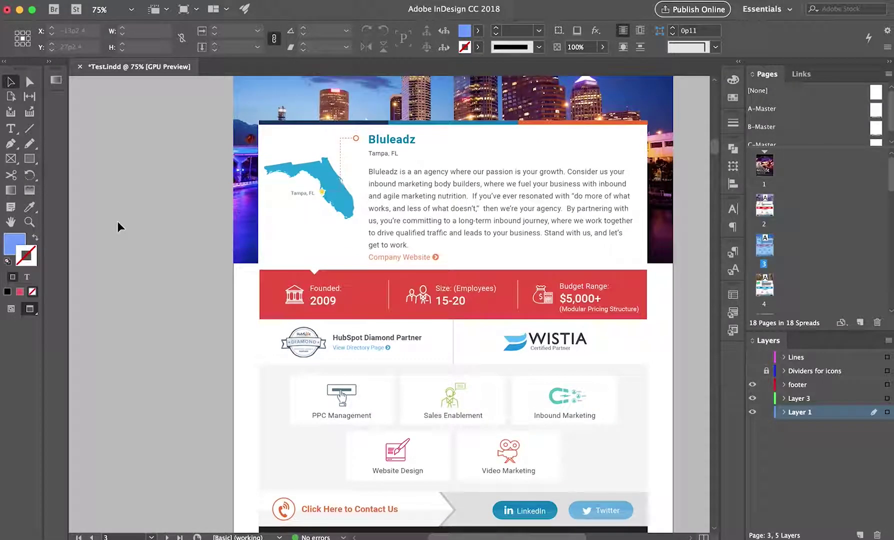
scroll(118, 226, up, 1)
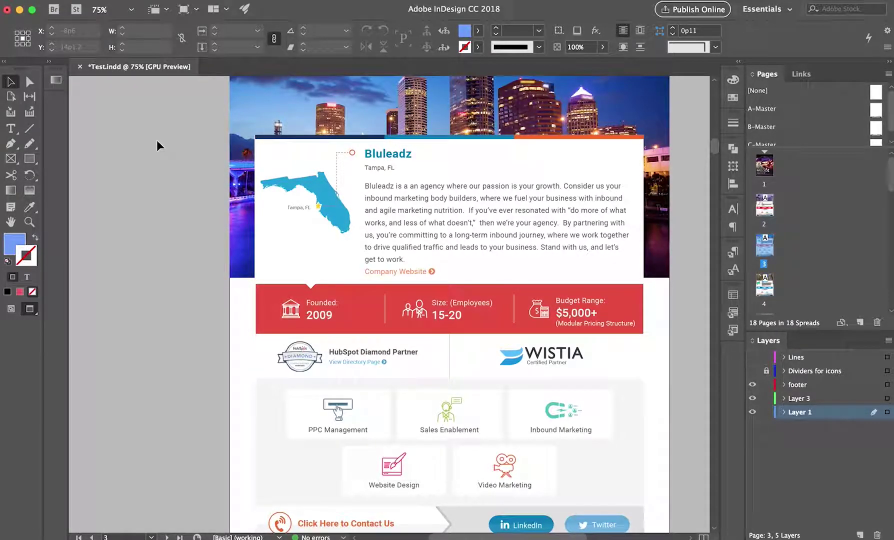
mouse_move(340, 515)
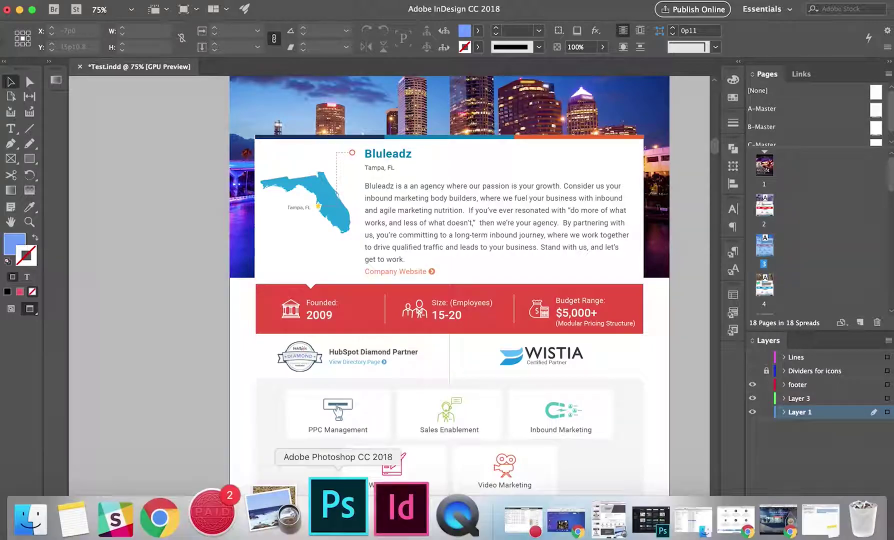
click(79, 506)
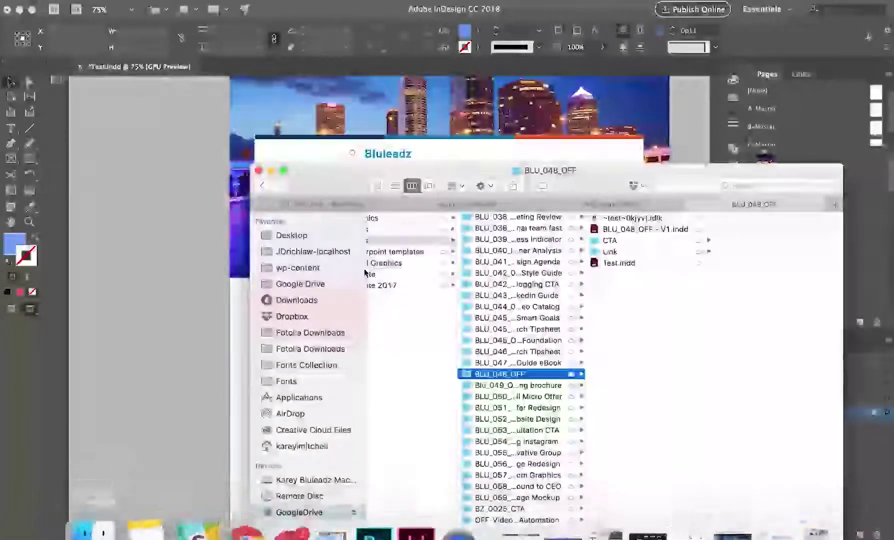
drag(355, 173, 314, 78)
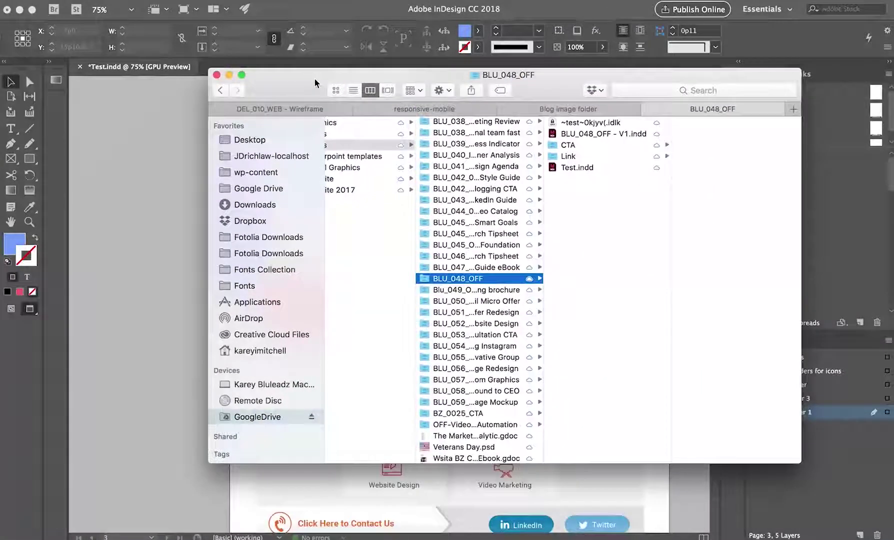
click(591, 156)
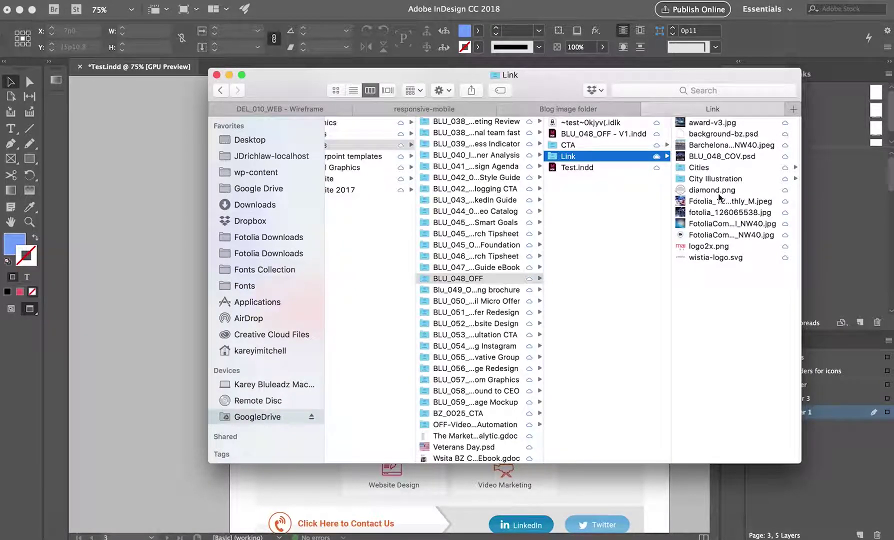
click(700, 167)
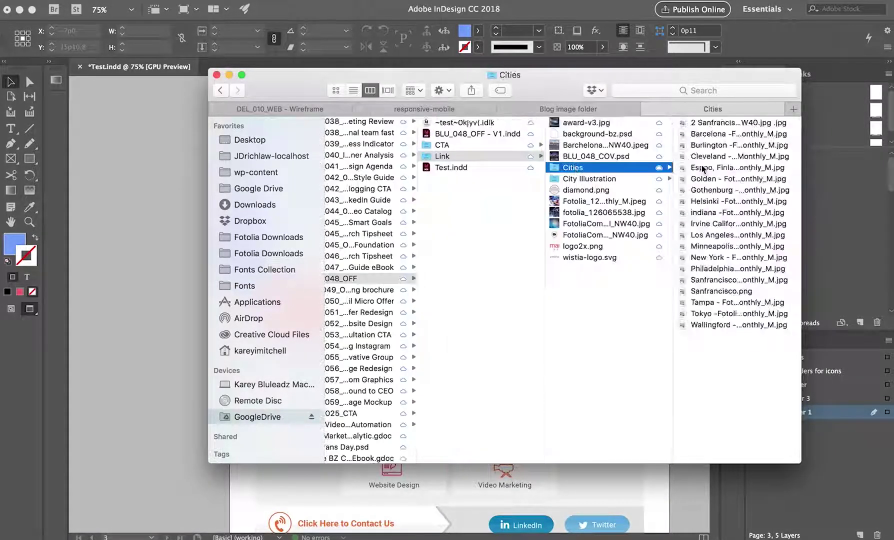
click(577, 126)
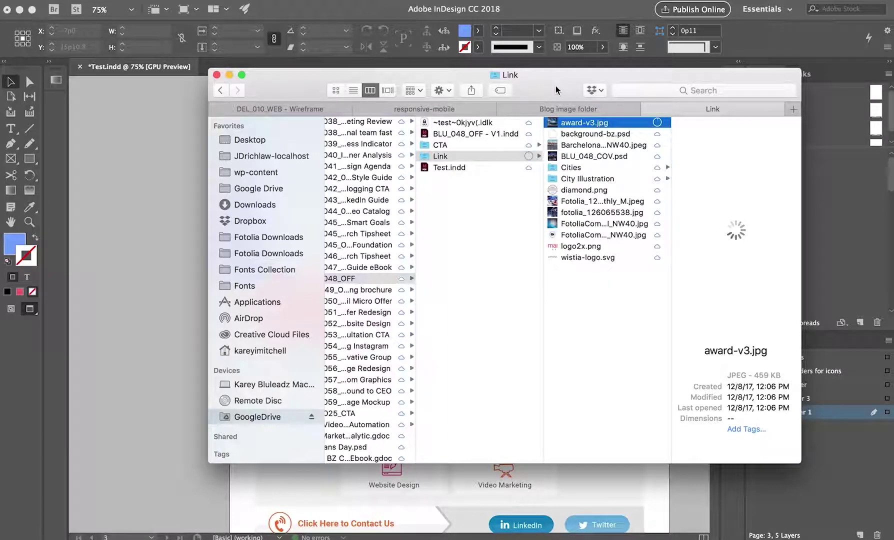
key(space)
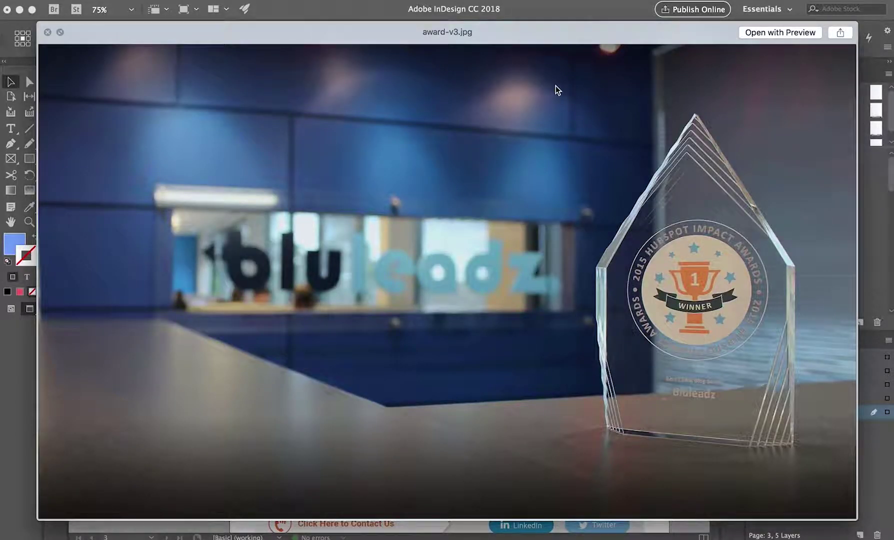
key(space)
Place award-v3.jpg into the page's header frame, replacing the city skyline background, and return to the InDesign document.
drag(524, 77, 589, 304)
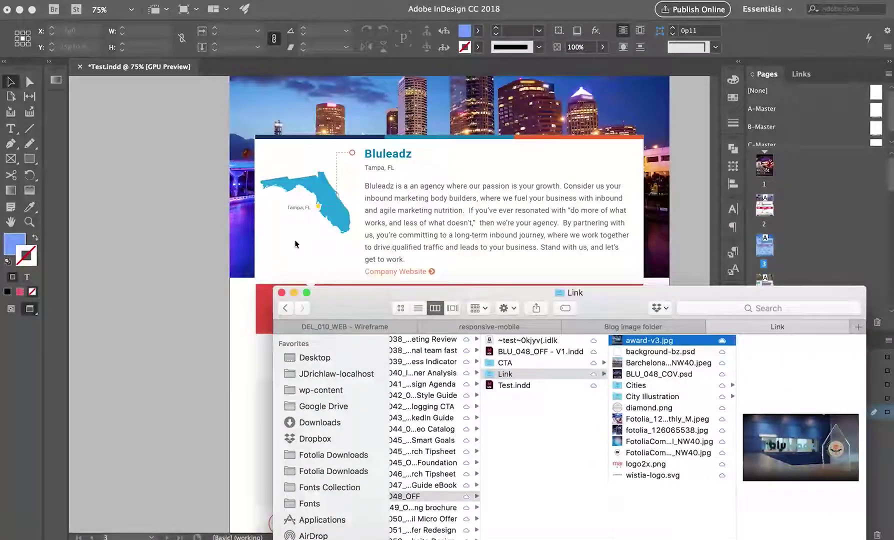
scroll(272, 247, up, 5)
scroll(273, 247, down, 1)
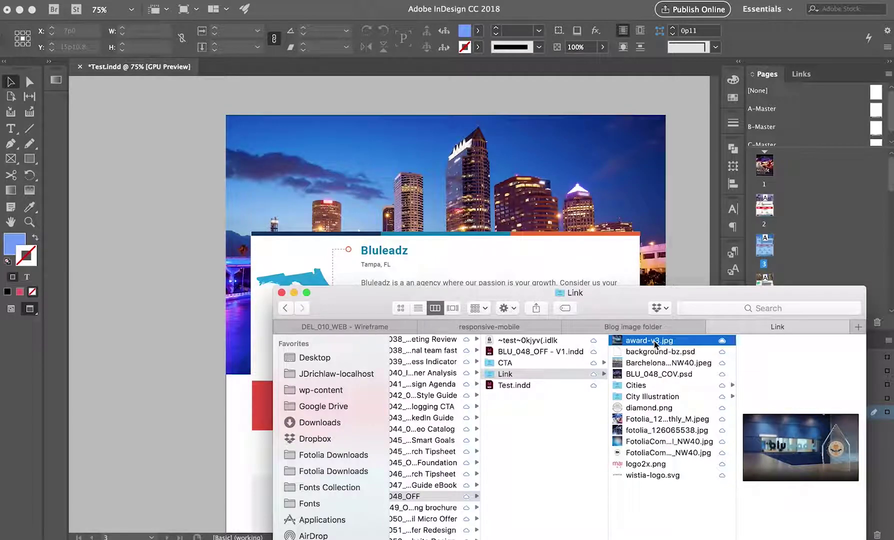
drag(654, 341, 465, 194)
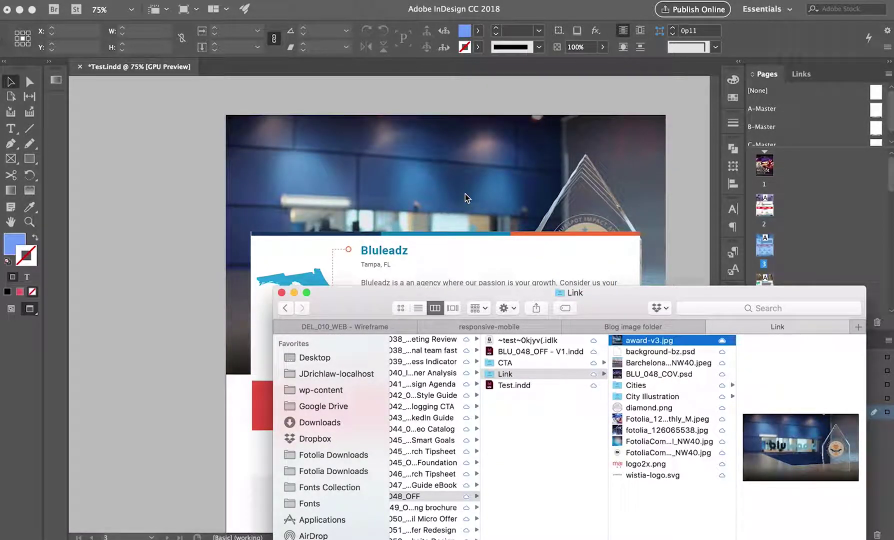
click(465, 195)
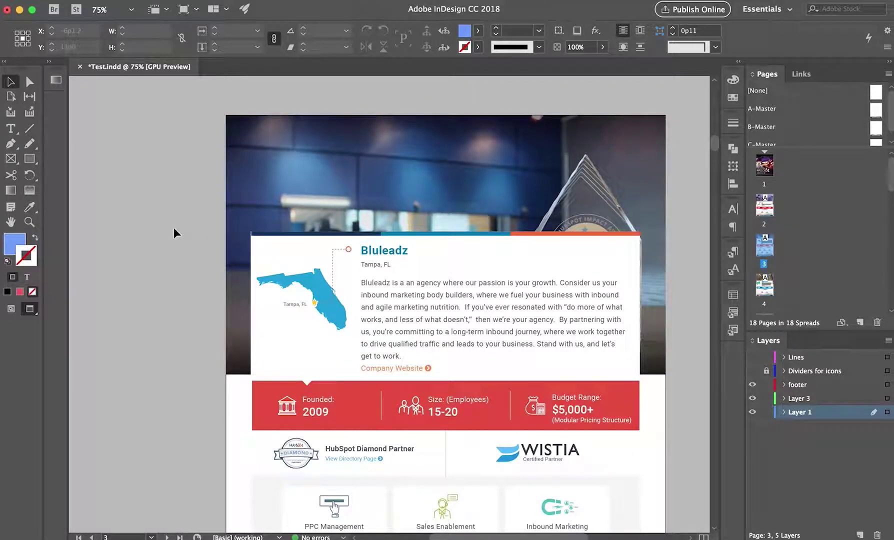
Move the award photo upward inside its header frame to a Y position of about 2p10, showing the Bluleadz sign and trophy.
click(454, 211)
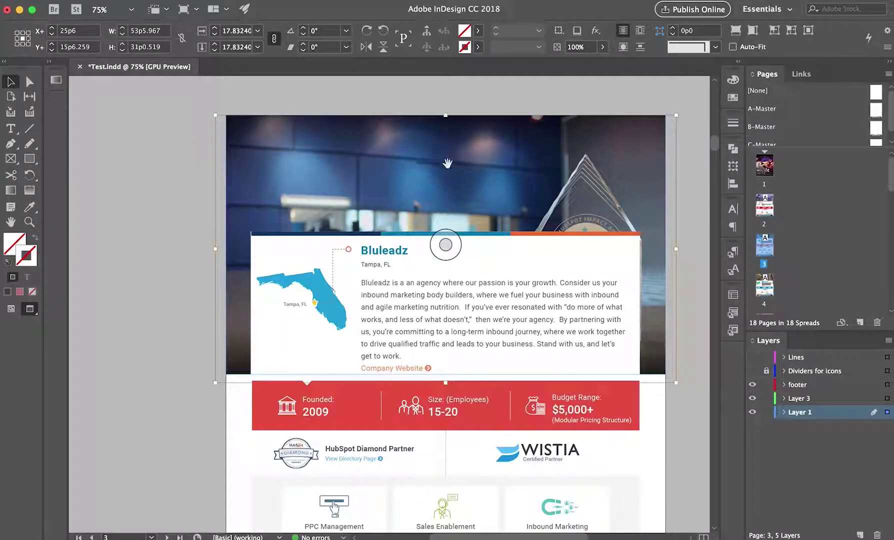
drag(457, 196, 446, 140)
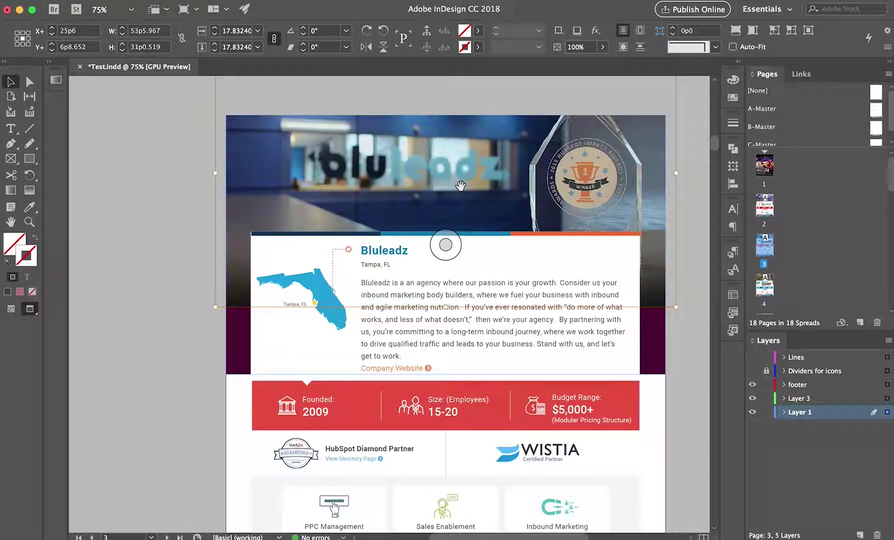
drag(462, 186, 463, 253)
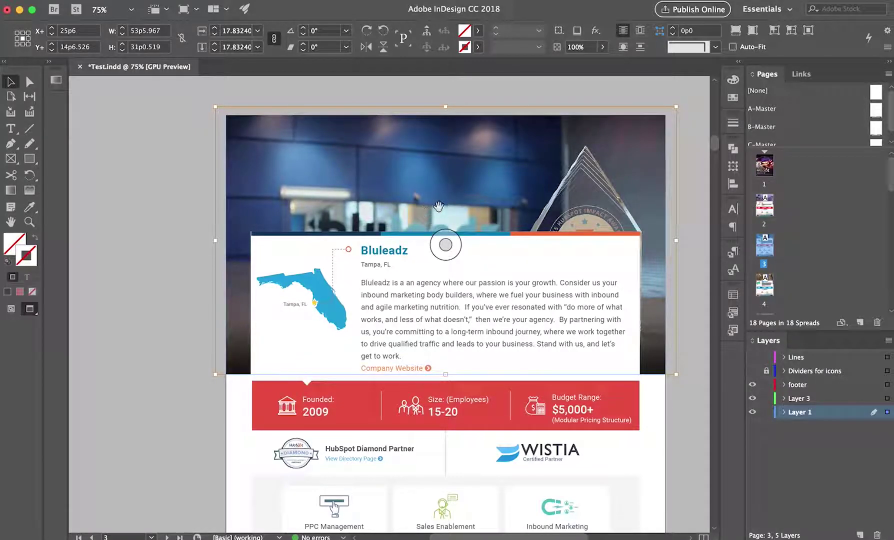
drag(440, 225, 441, 121)
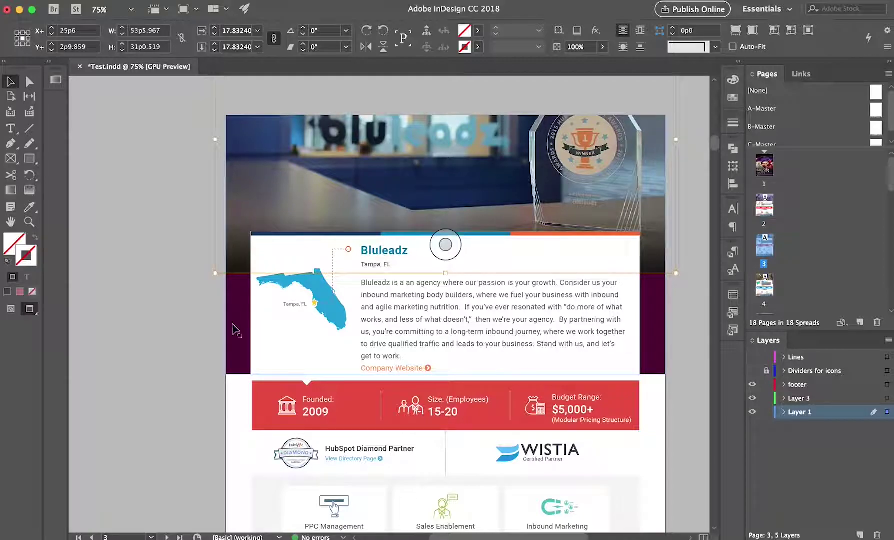
click(196, 295)
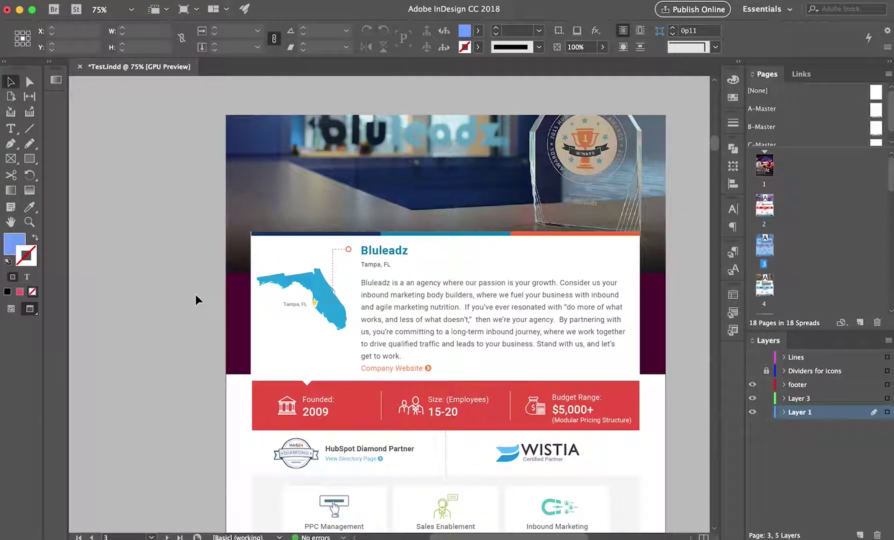
Shorten the header image frame from its lower edge to the photo's lower edge, about 18p3.6 high.
click(239, 336)
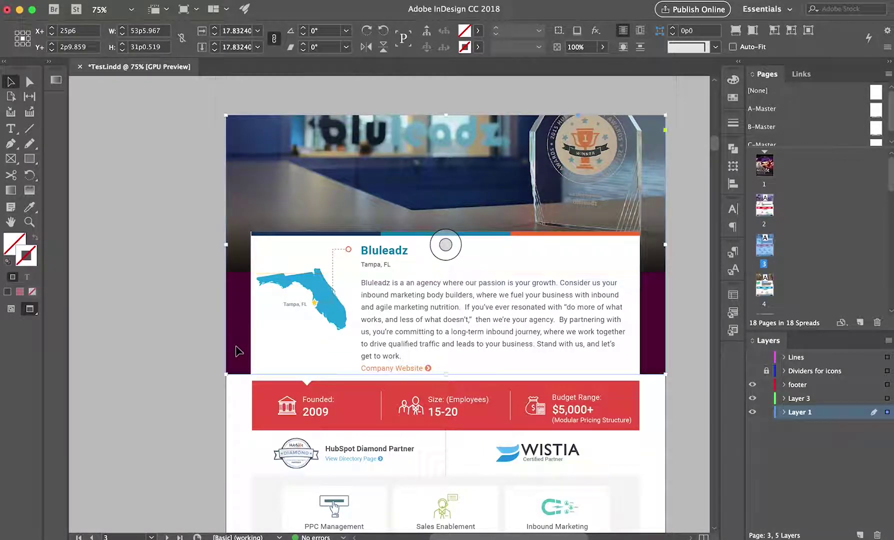
click(193, 347)
click(235, 339)
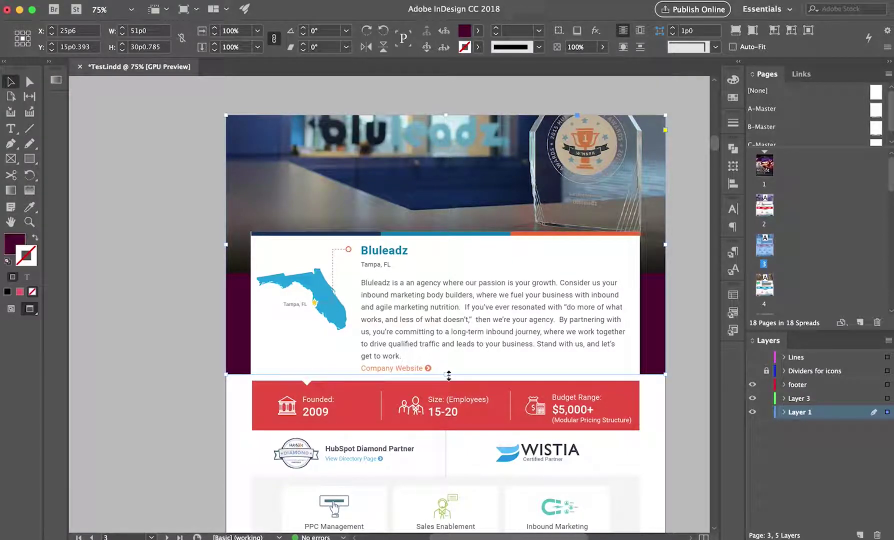
drag(448, 375, 444, 273)
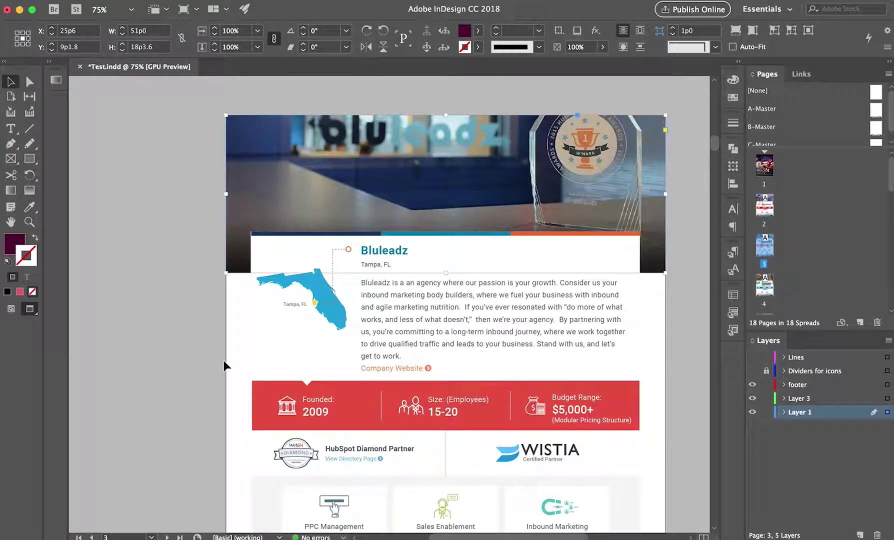
mouse_move(444, 195)
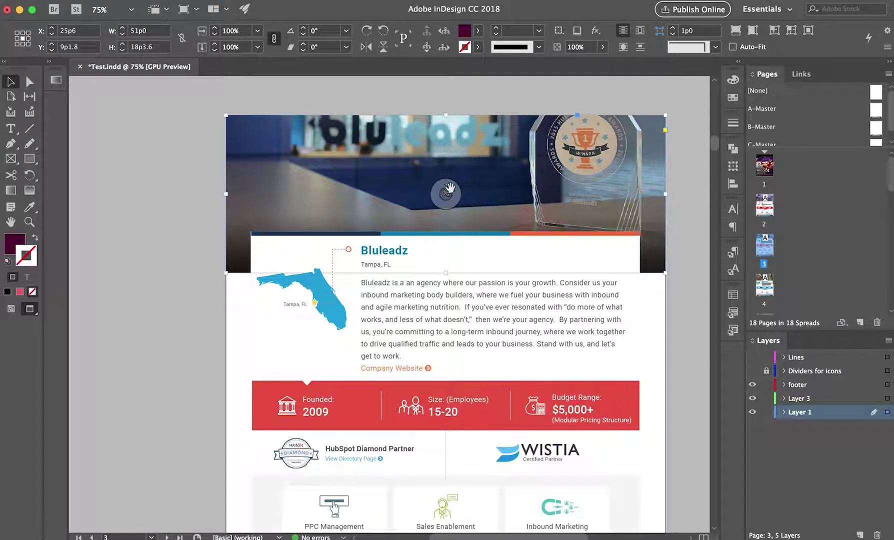
Lower the award photo inside the header frame so the full Bluleadz sign and award seal show above the white panel, then deselect it.
drag(445, 197, 447, 216)
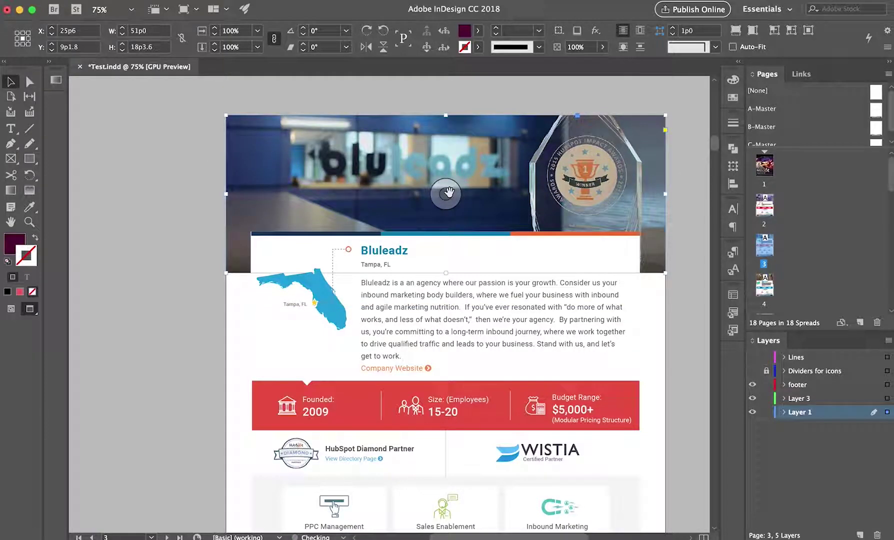
drag(448, 193, 449, 194)
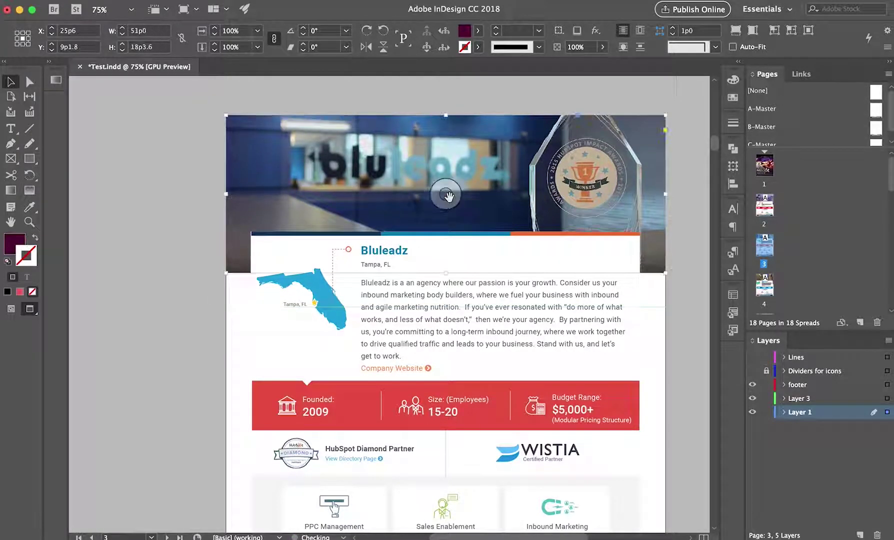
click(179, 196)
scroll(179, 196, down, 3)
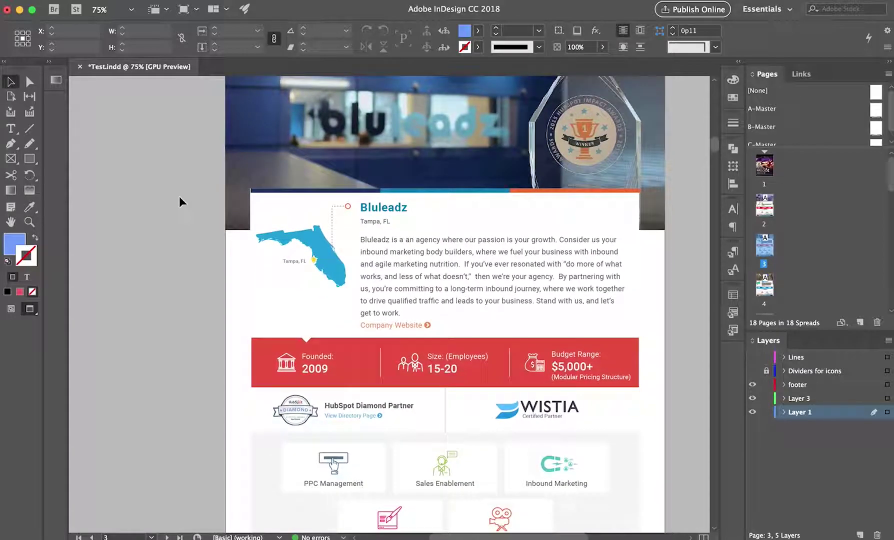
scroll(179, 196, down, 3)
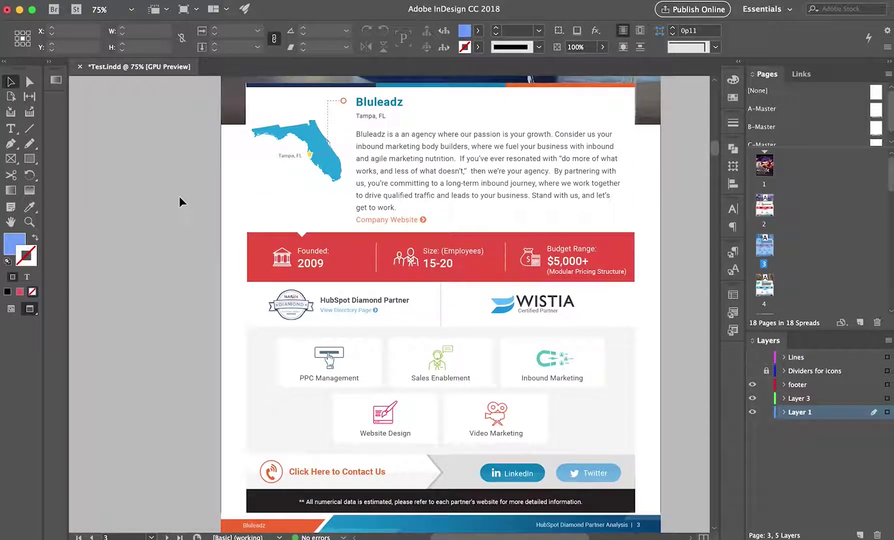
scroll(179, 196, up, 2)
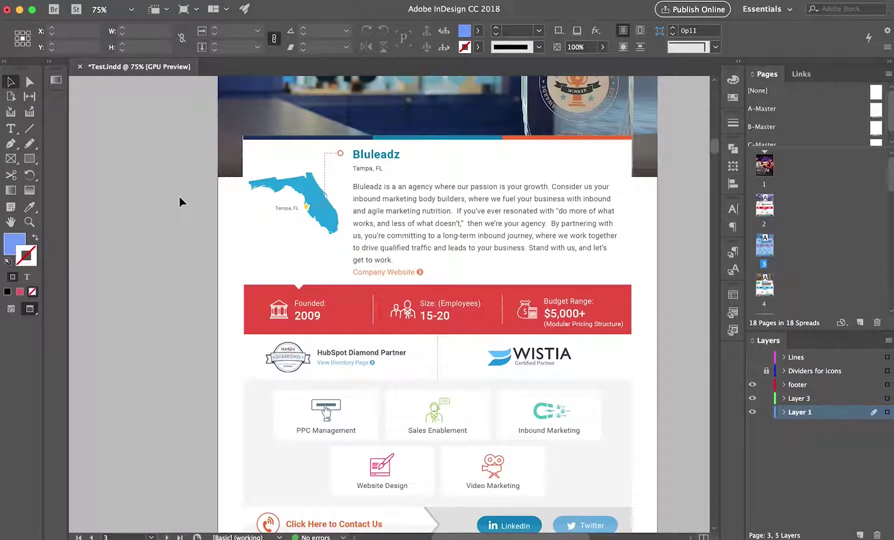
click(11, 131)
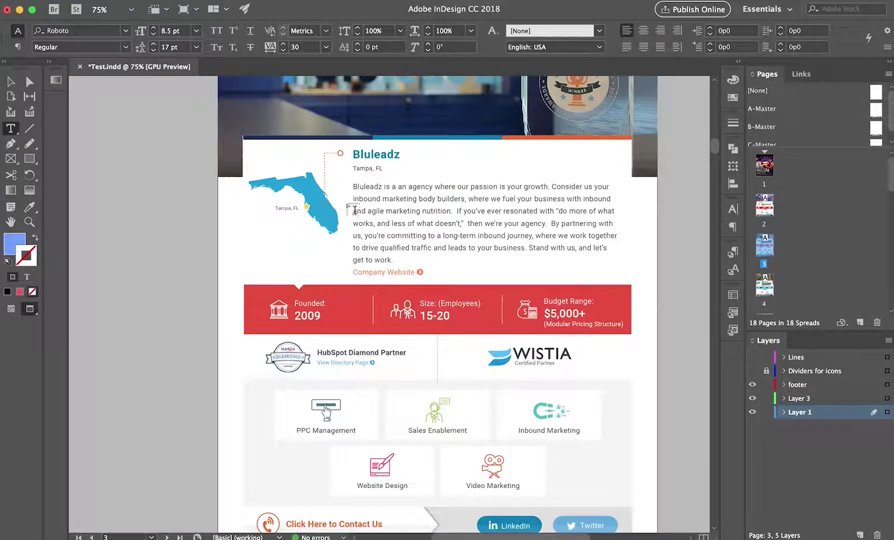
click(415, 223)
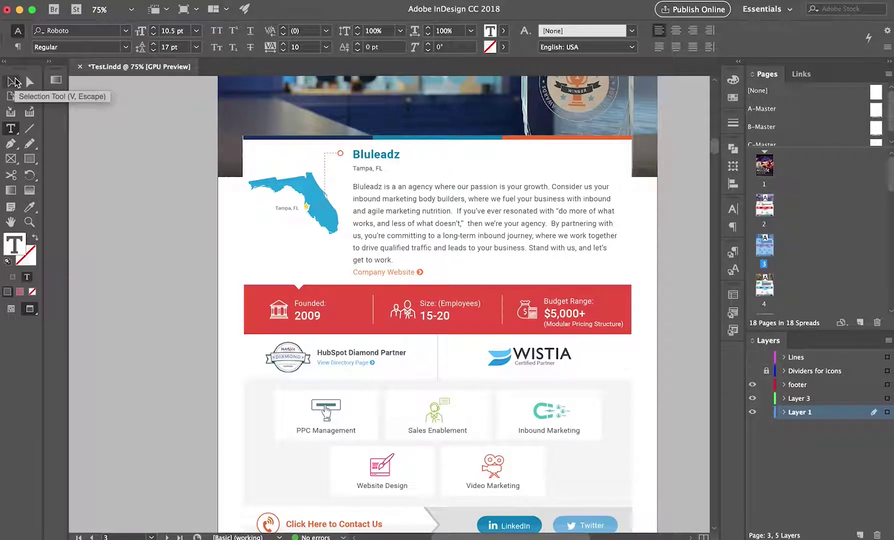
click(15, 80)
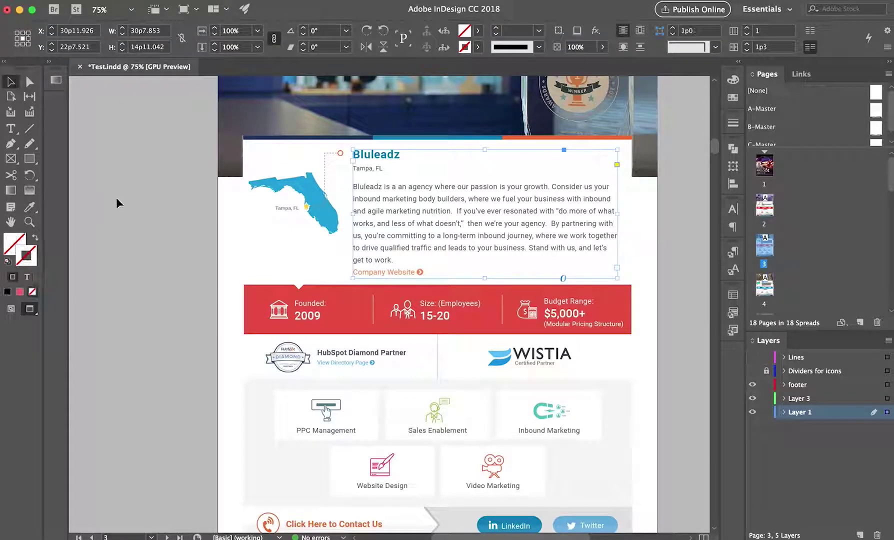
scroll(116, 197, up, 5)
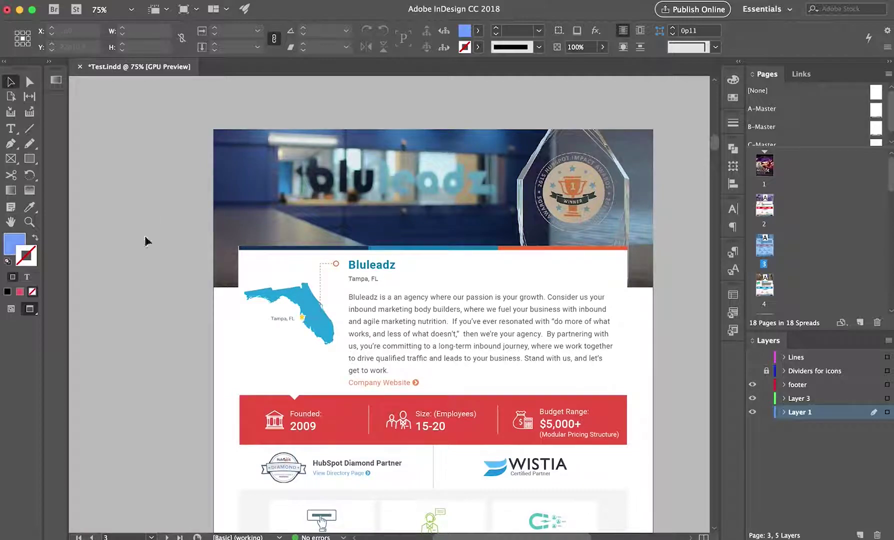
Inspect the hyperlink settings of the "Company Website" text, close them without changes and deselect the text.
double_click(415, 383)
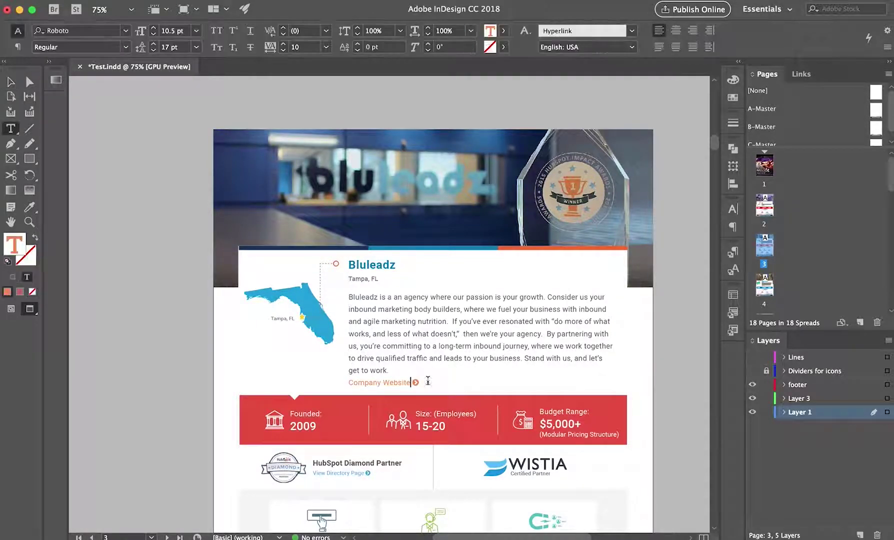
drag(429, 381, 351, 382)
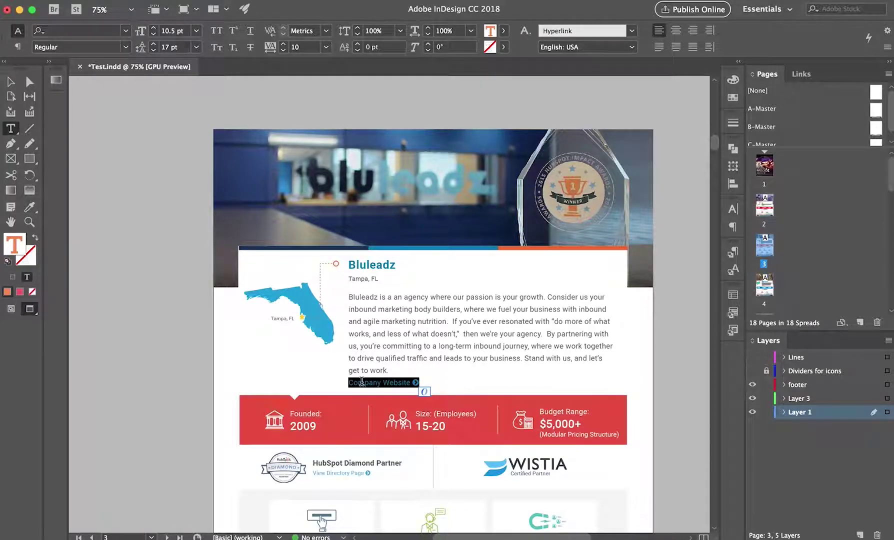
click(362, 382)
drag(346, 382, 419, 383)
right_click(394, 382)
mouse_move(460, 462)
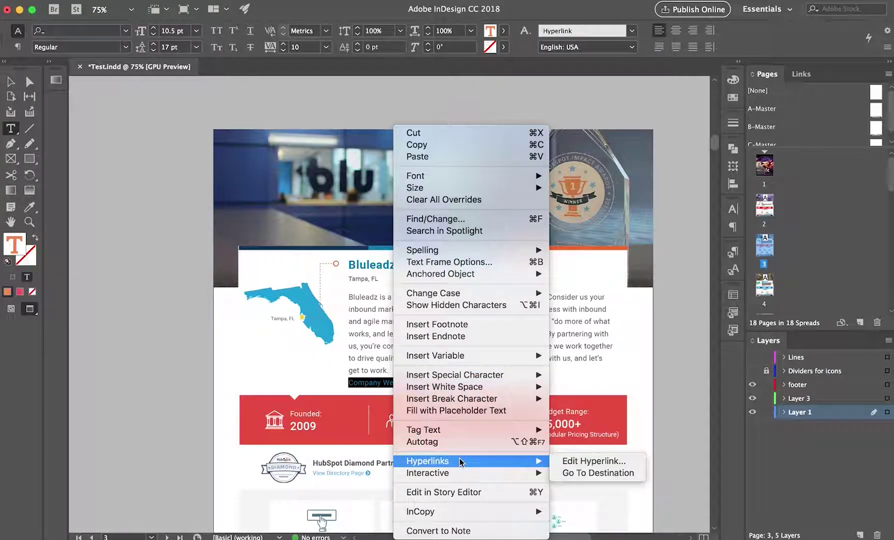
click(584, 461)
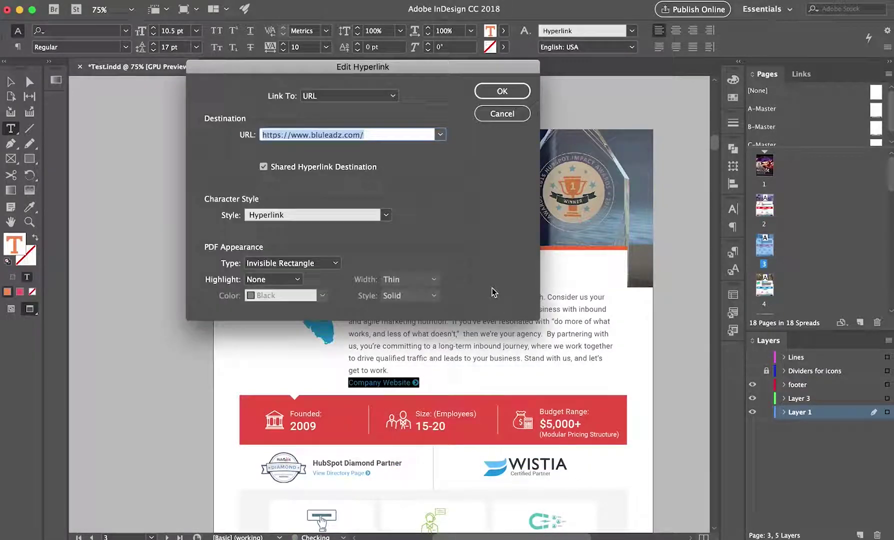
click(501, 115)
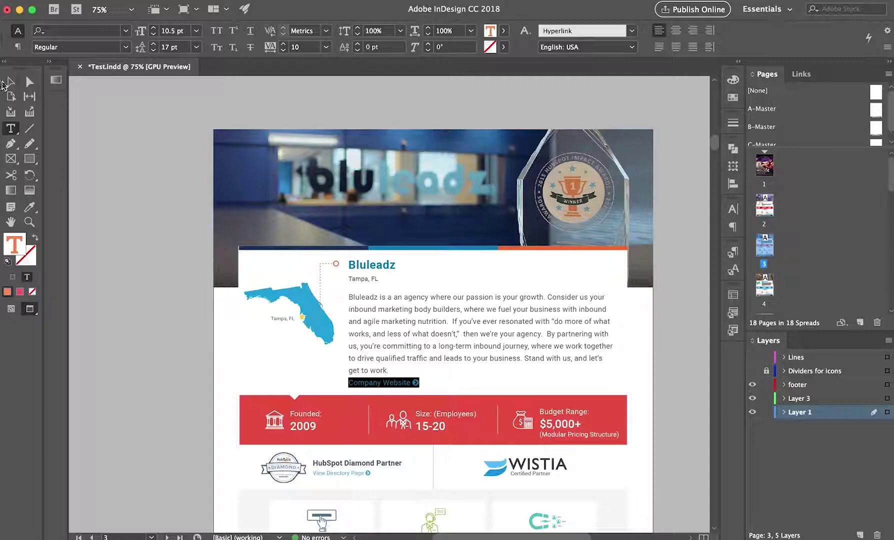
click(10, 82)
click(83, 151)
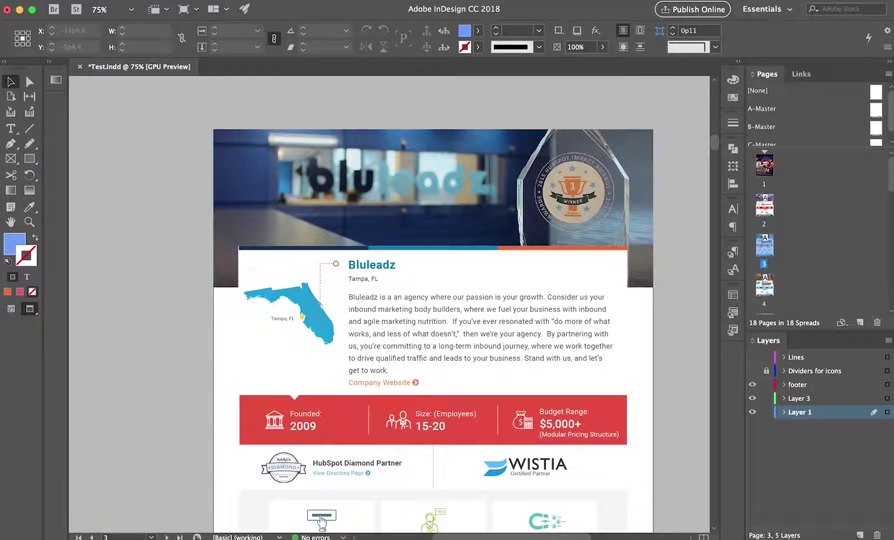
Save the edited document under its existing name.
click(100, 0)
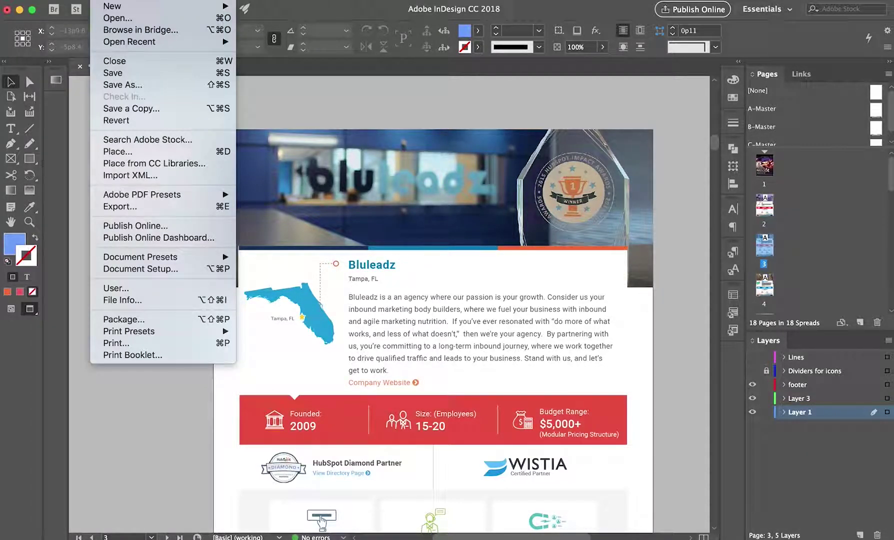
click(108, 433)
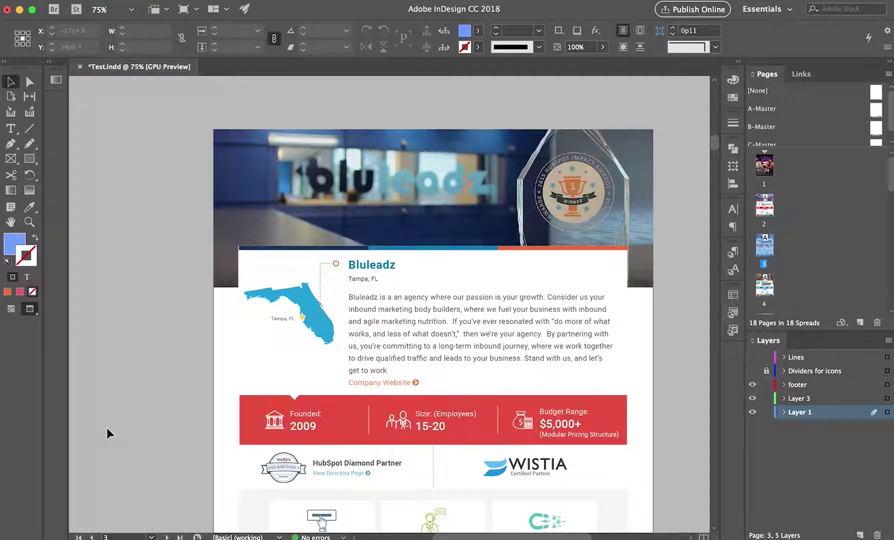
key(super+s)
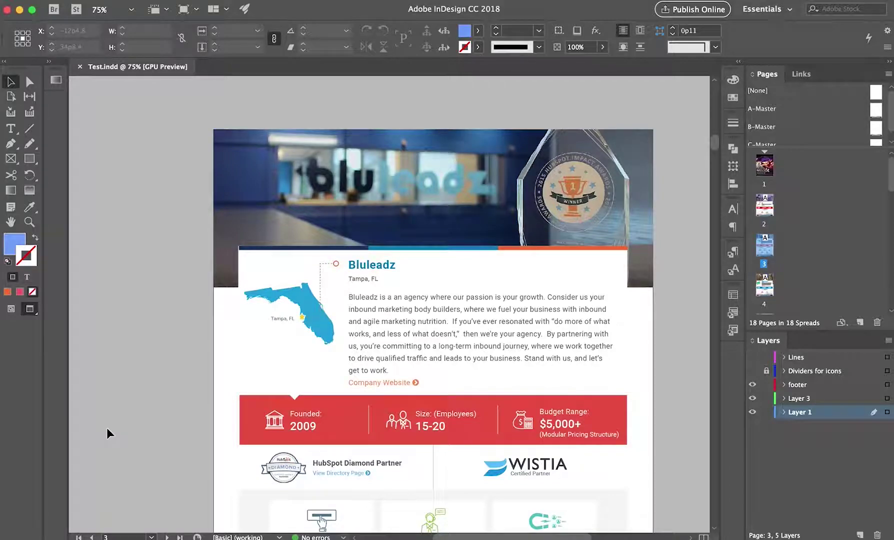
Export all pages of the document as an Adobe PDF (Interactive) named Test in the BLU_048_OFF folder.
click(105, 1)
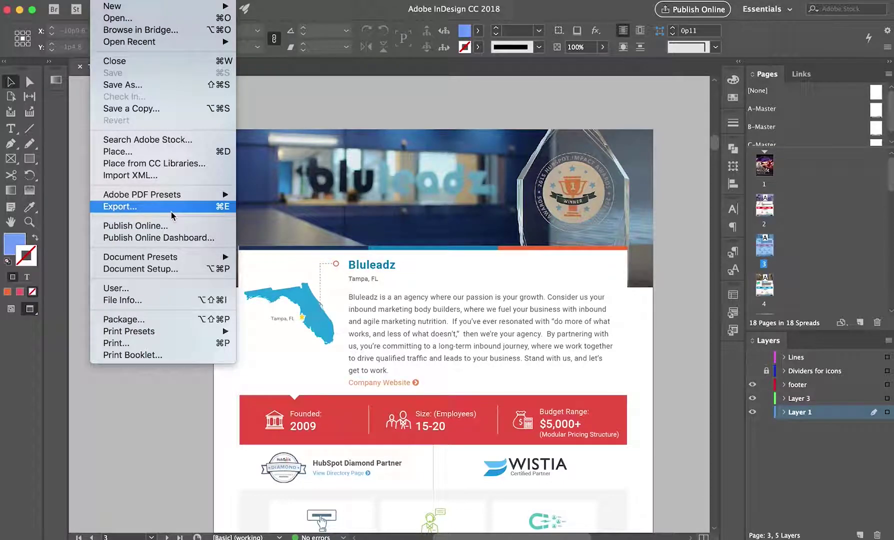
click(151, 207)
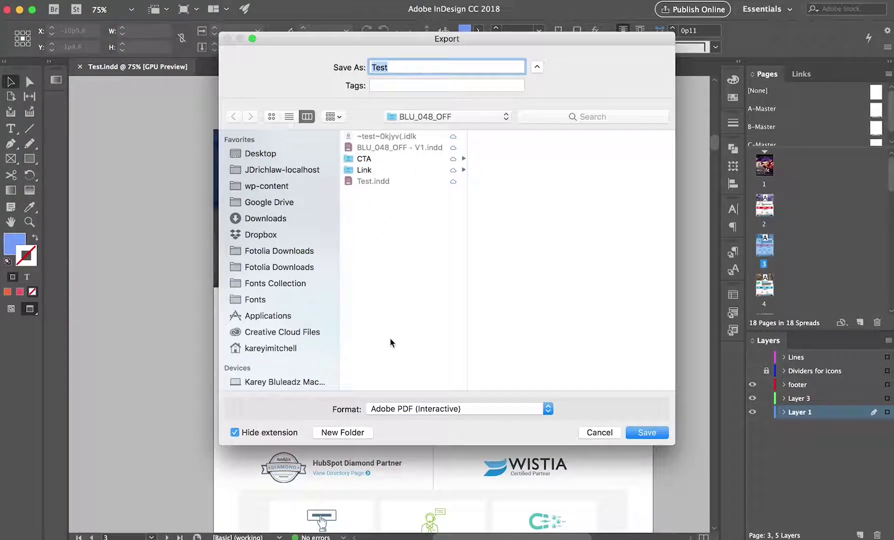
click(415, 411)
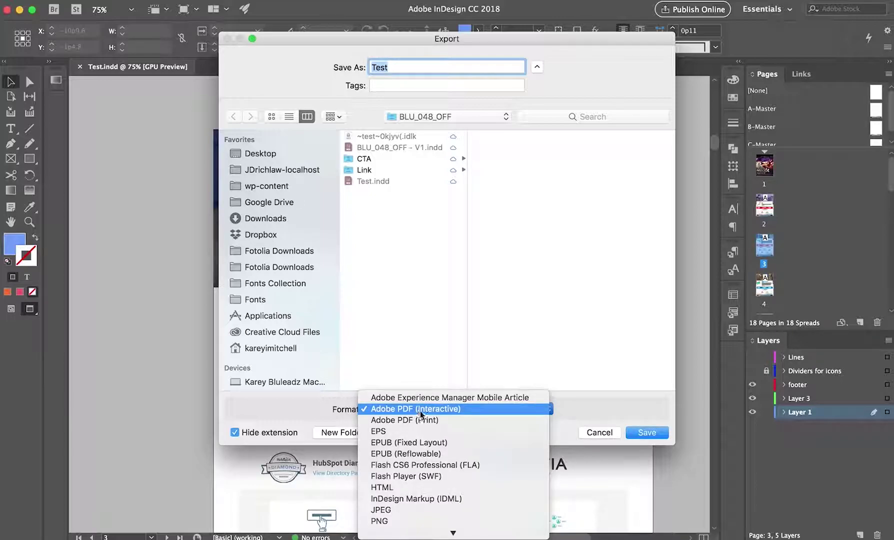
click(450, 410)
click(440, 409)
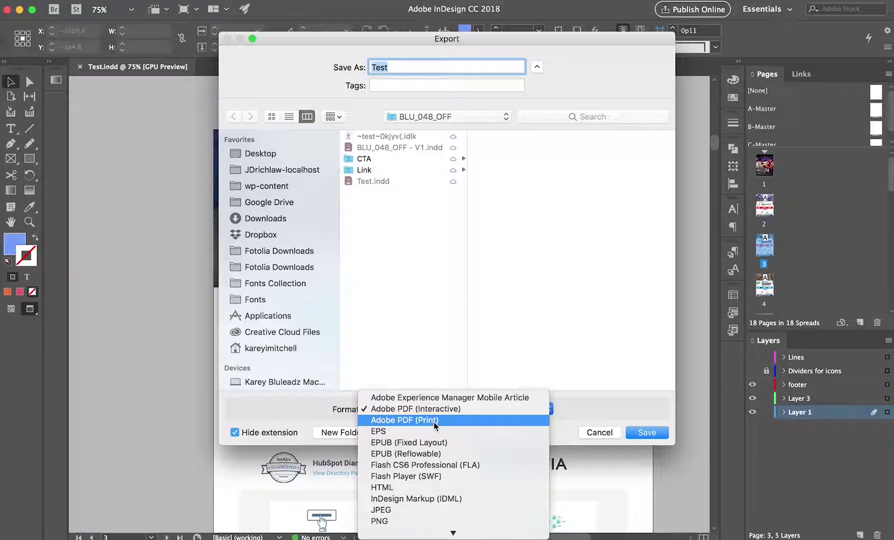
click(435, 421)
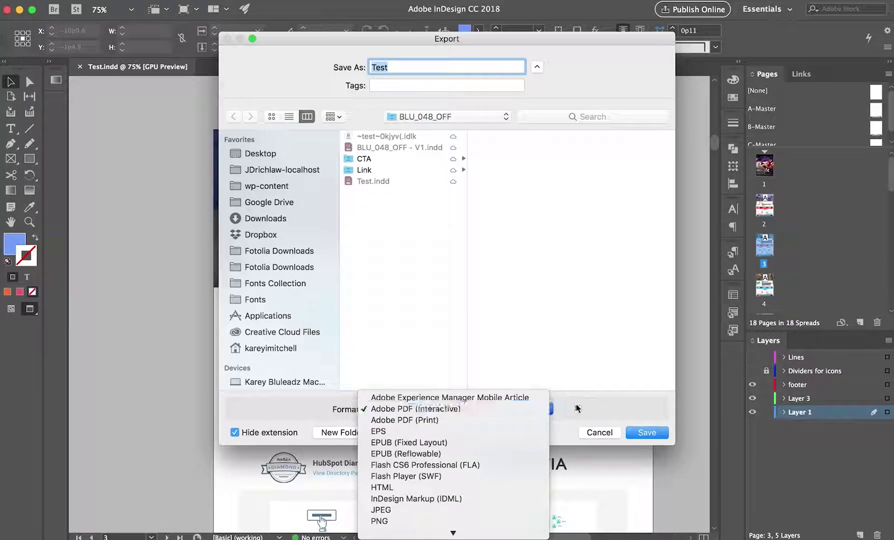
click(656, 432)
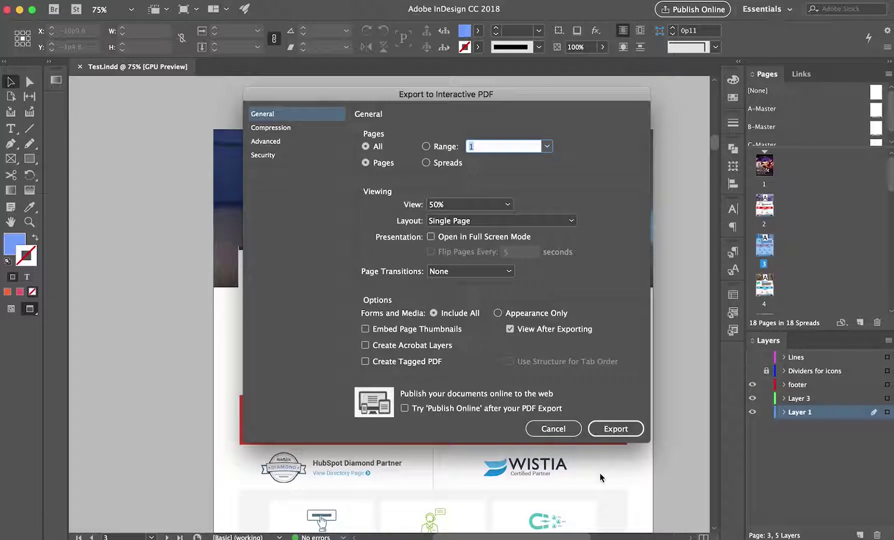
click(615, 433)
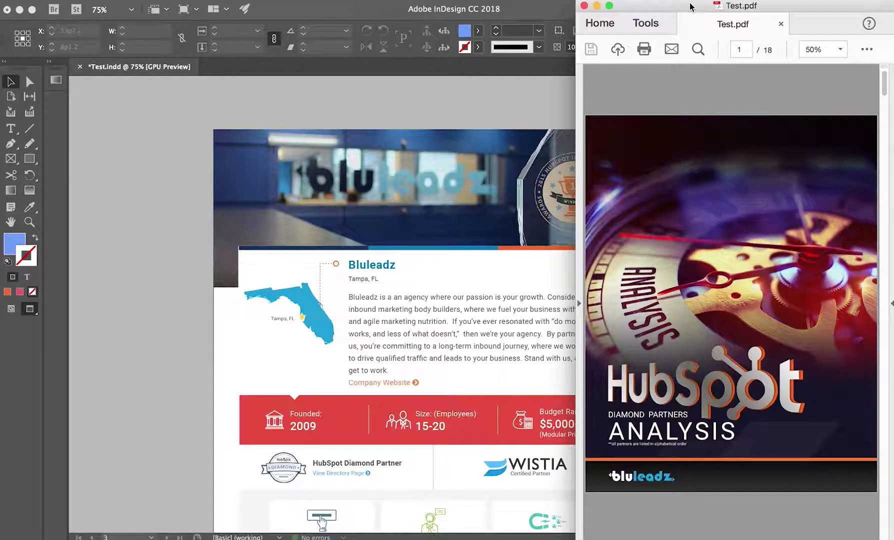
Reposition and widen the Test.pdf window and examine the Bluleadz partner page on page 3 of the exported PDF.
drag(690, 6, 550, 6)
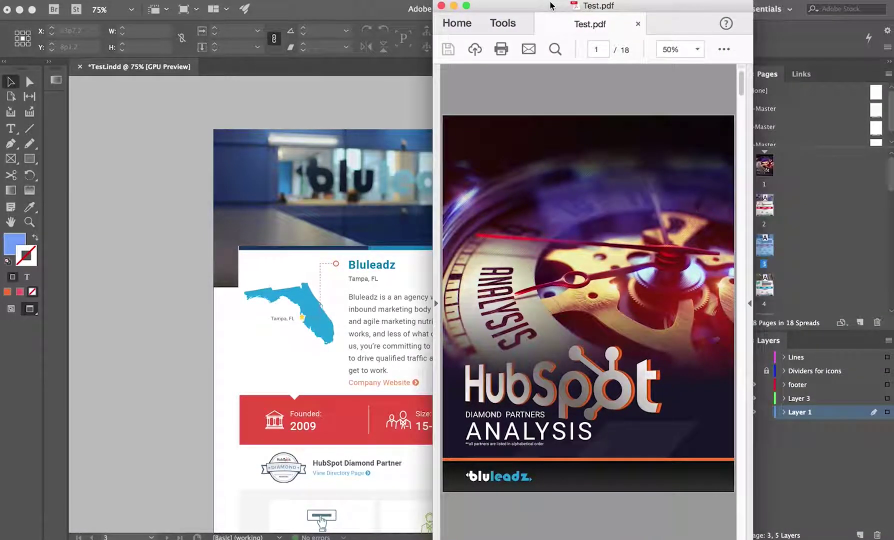
drag(432, 132, 273, 138)
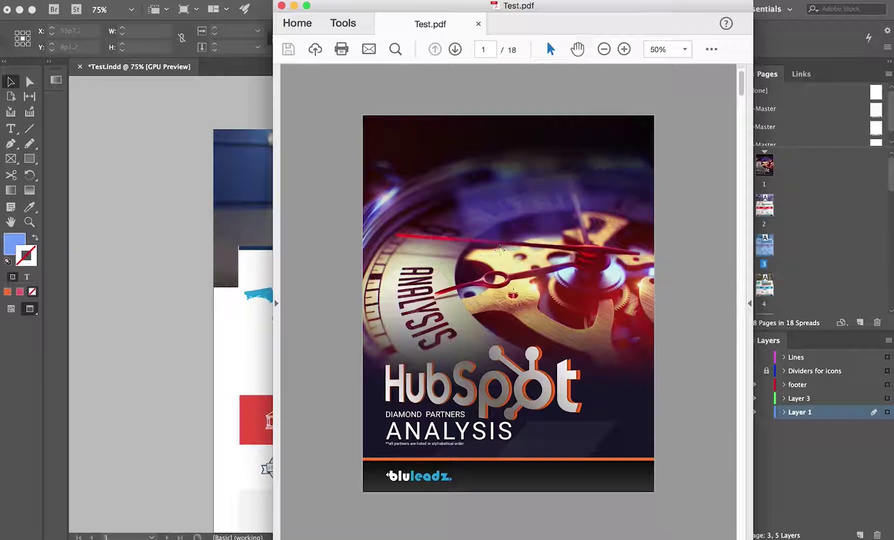
scroll(522, 268, down, 3)
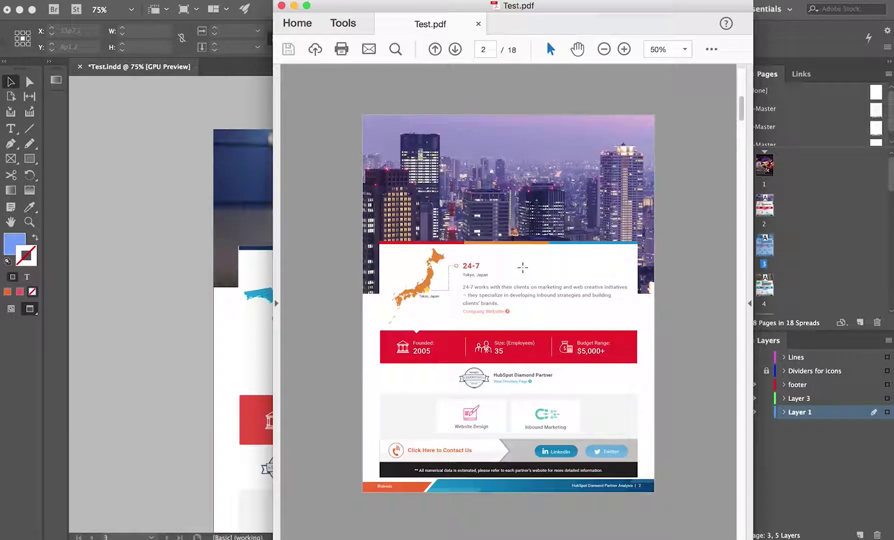
scroll(522, 268, up, 1)
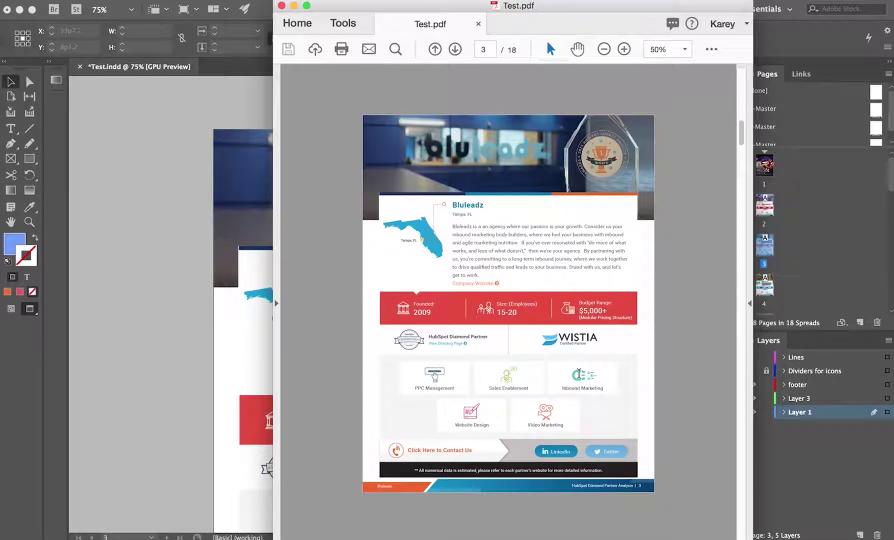
click(624, 48)
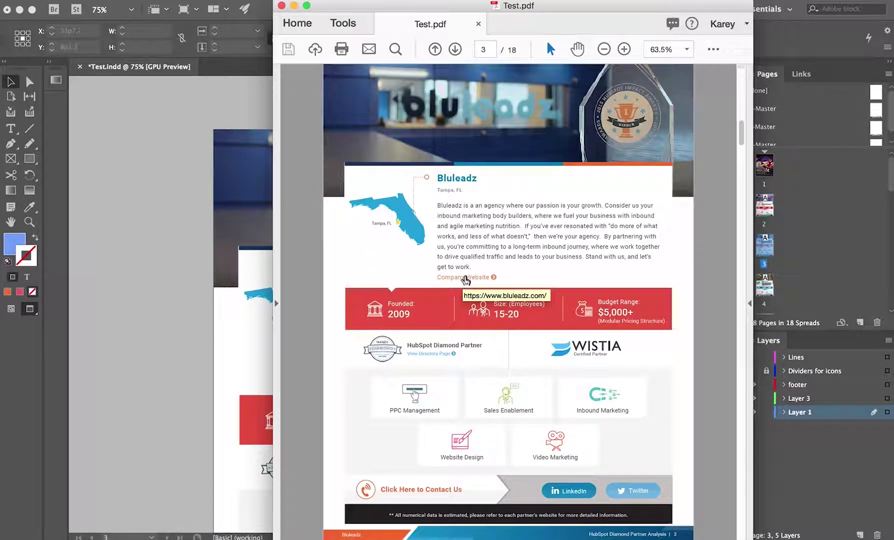
Test the "Company Website" link in the PDF by allowing the connection to bluleadz.com, then minimize the browser window.
click(465, 279)
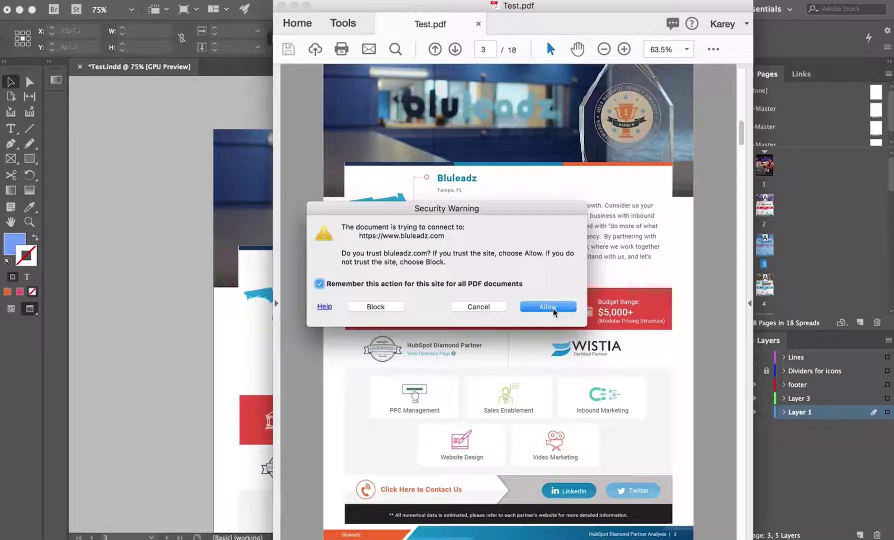
click(550, 307)
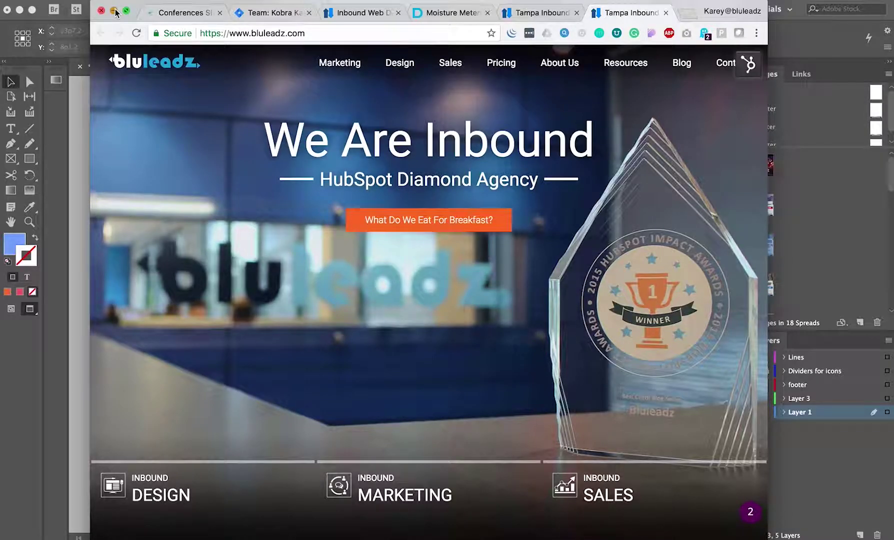
click(115, 9)
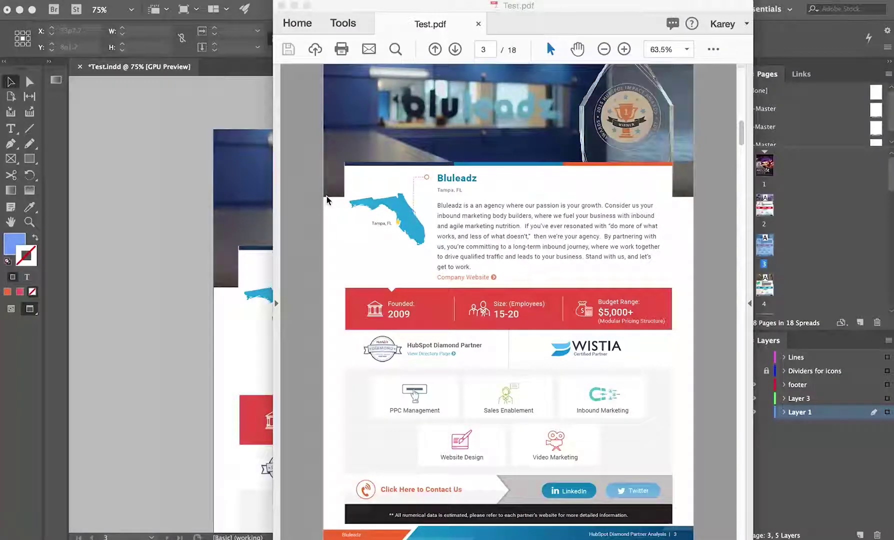